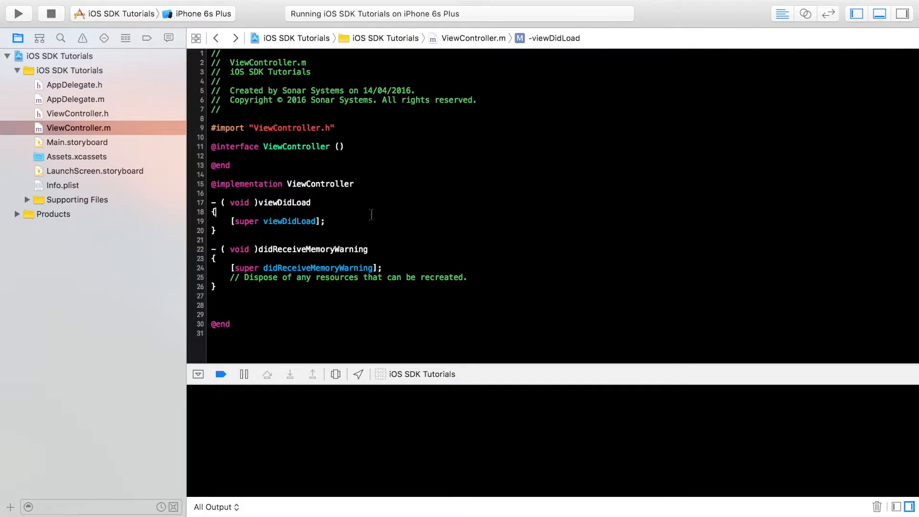
Place the cursor in viewDidLoad and switch over to the Codeanywhere editor window
left_click(372, 215)
key("ctrl+Right")
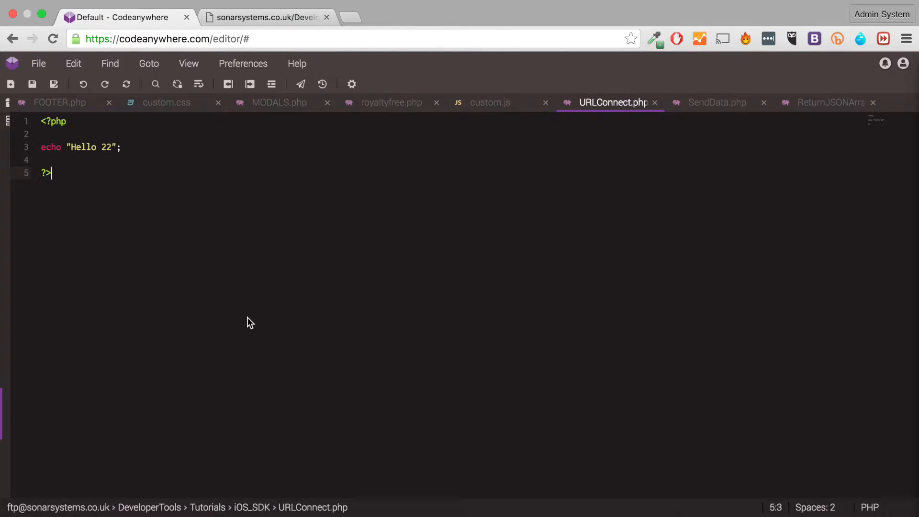
After reviewing URLConnect.php, switch back to the Xcode project window
key("ctrl+Right")
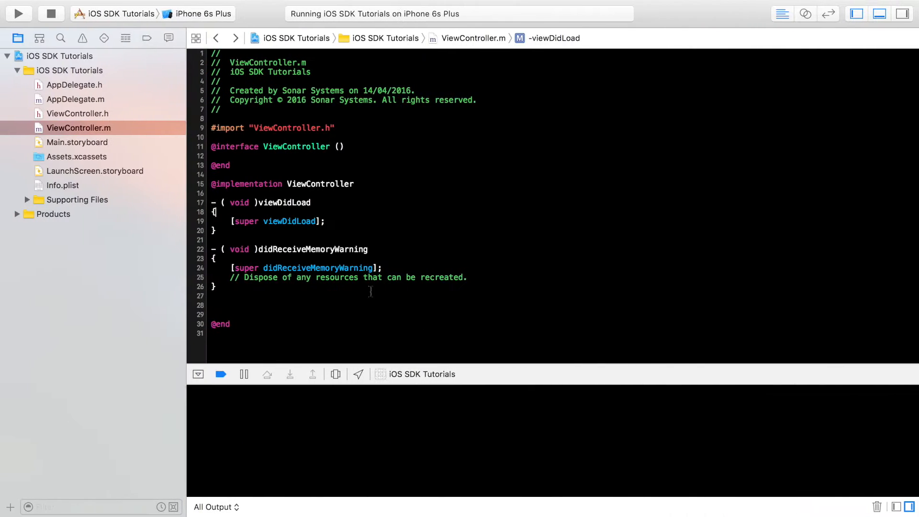
Add blank lines after viewDidLoad's closing brace to start a new method
left_click(250, 233)
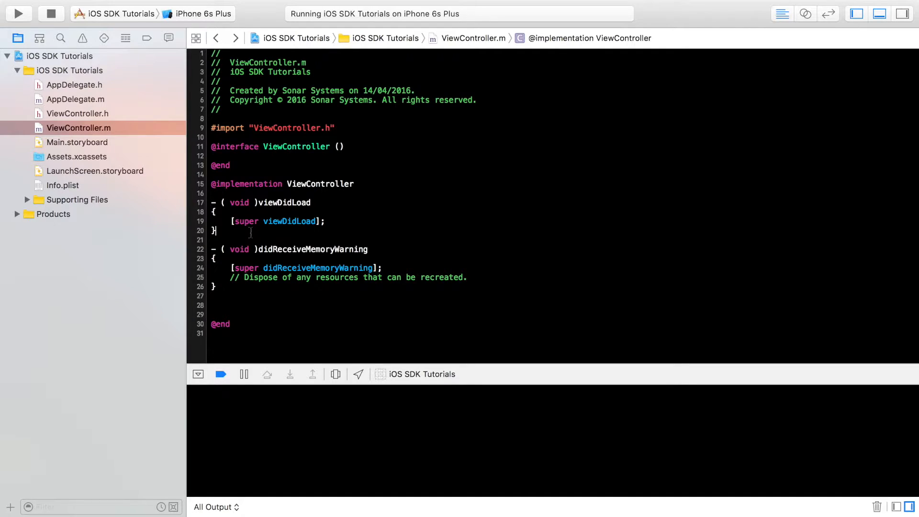
key("Return")
key("Return")
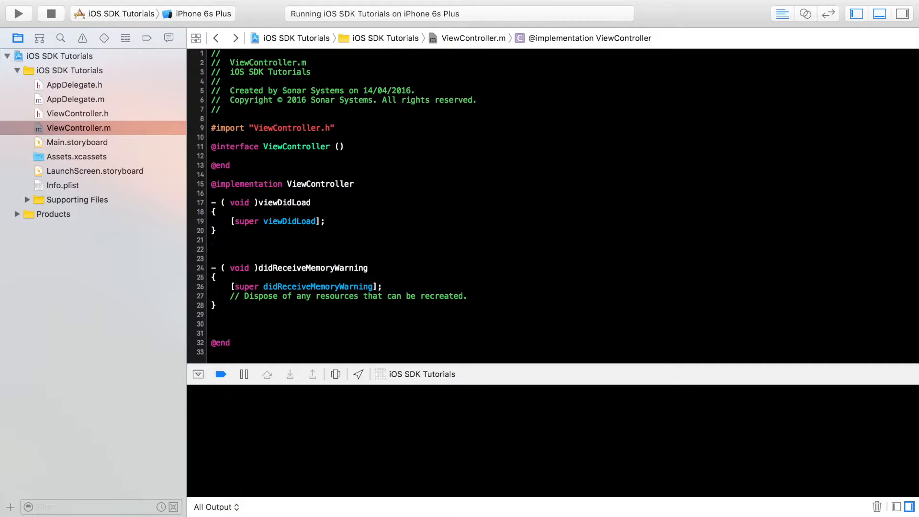
type("-")
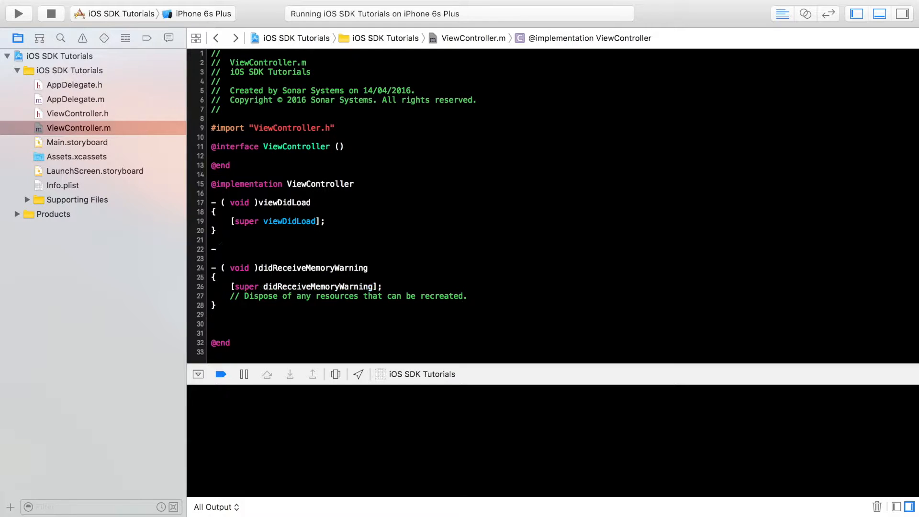
type("( N")
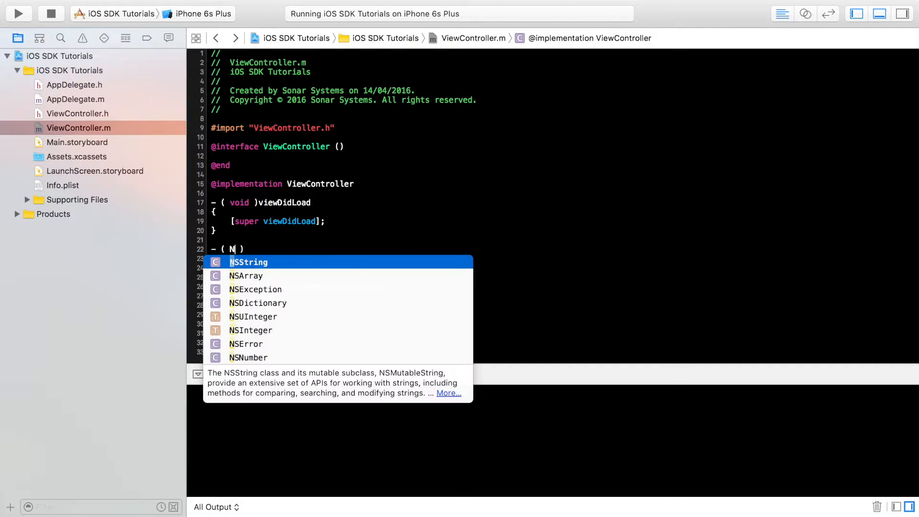
type("SURLS")
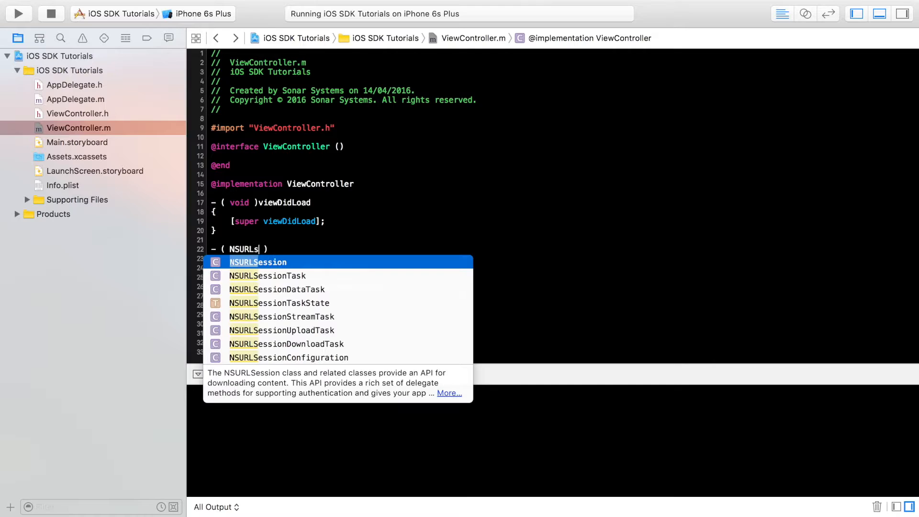
Write - (NSURLSession *)getURLSession { with static NSURLSession *session = nil; as its first line
key("Tab")
type("* )")
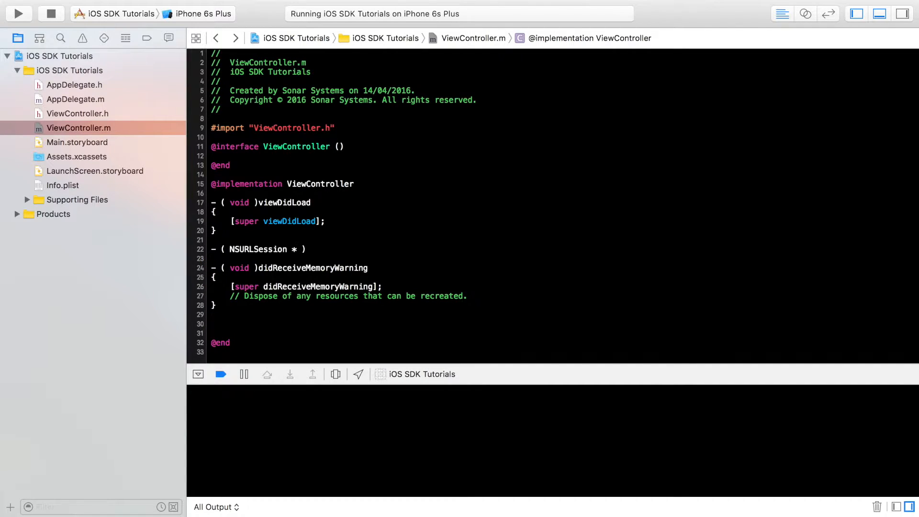
type("getU")
type("RLSession")
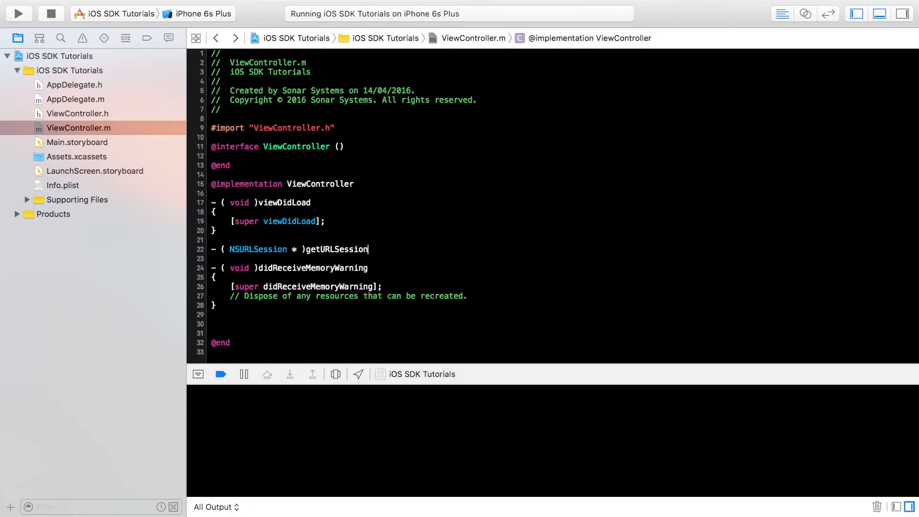
key("Return")
type("{")
key("Return")
type("s")
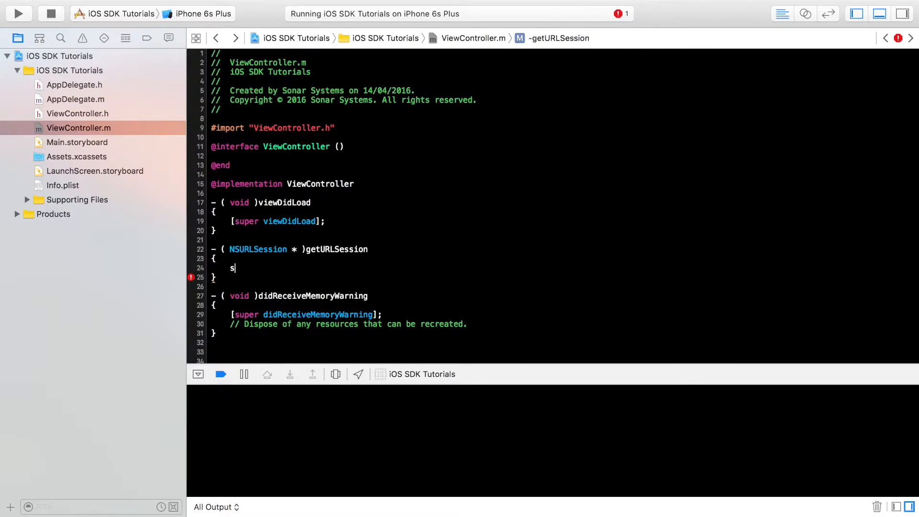
type("tatic ")
type("NSUR")
key("Return")
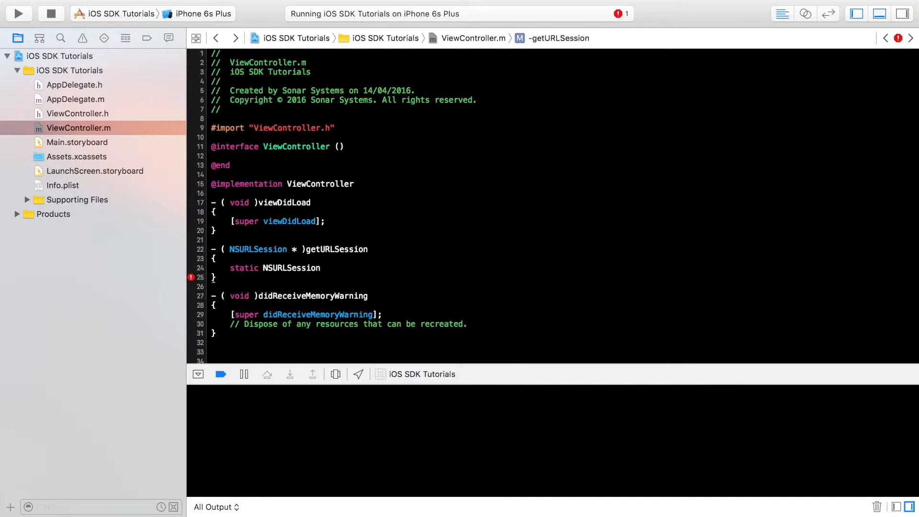
type(" *sessi")
type("on = ")
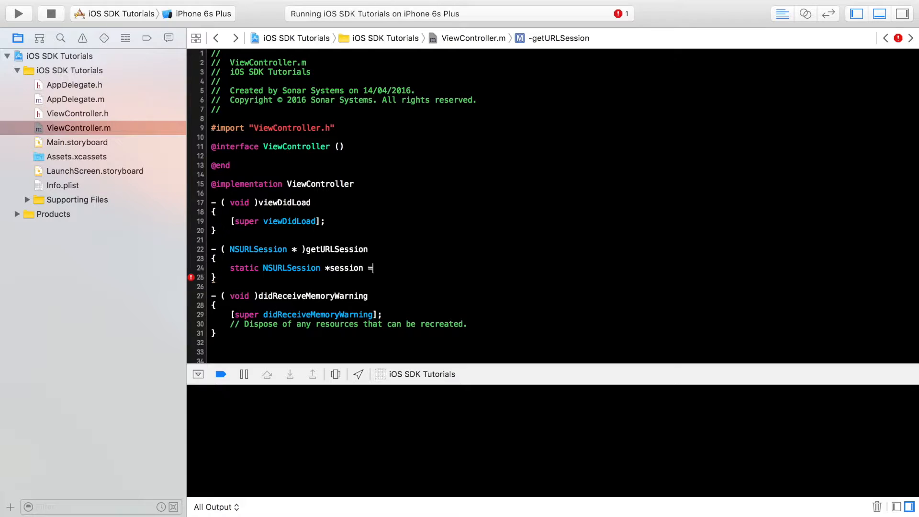
type("nil'")
key("BackSpace")
type(";")
Declare static dispatch_once_t onceToken; and begin the dispatch_once( ) call below it
key("Return")
type("static")
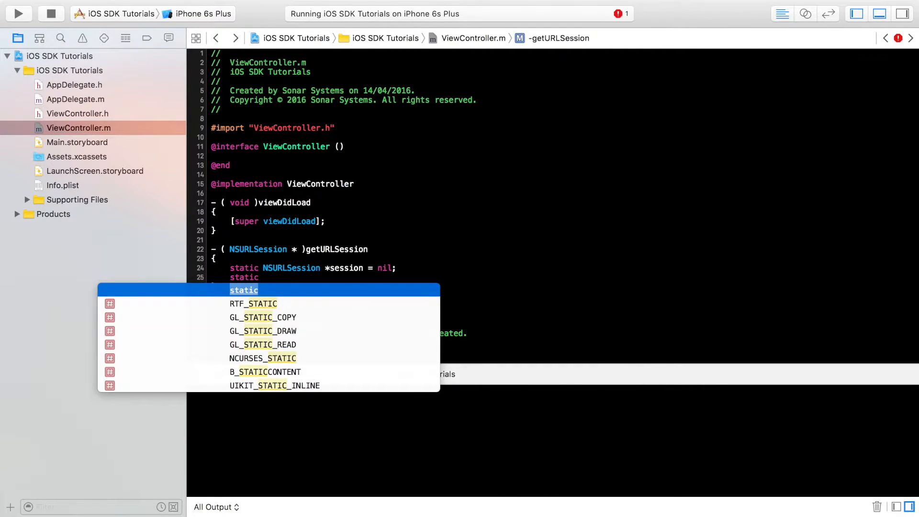
type(" disp")
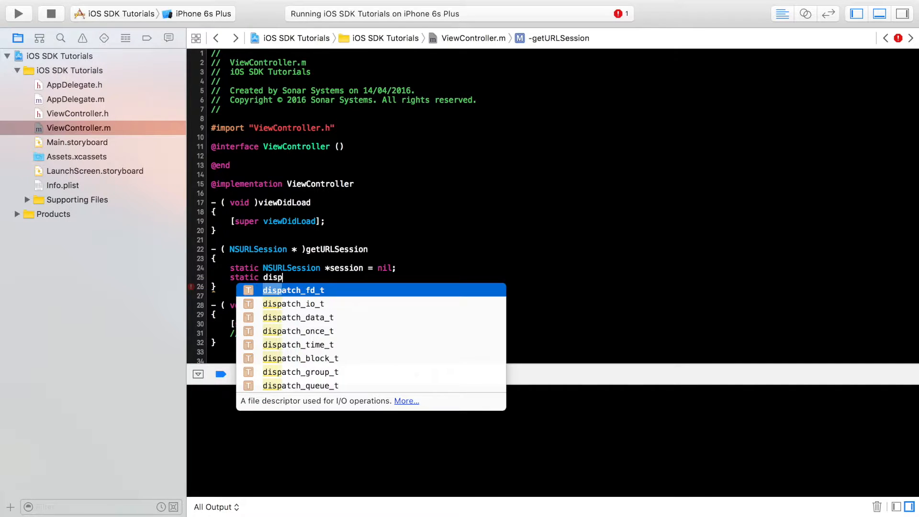
type("atch_")
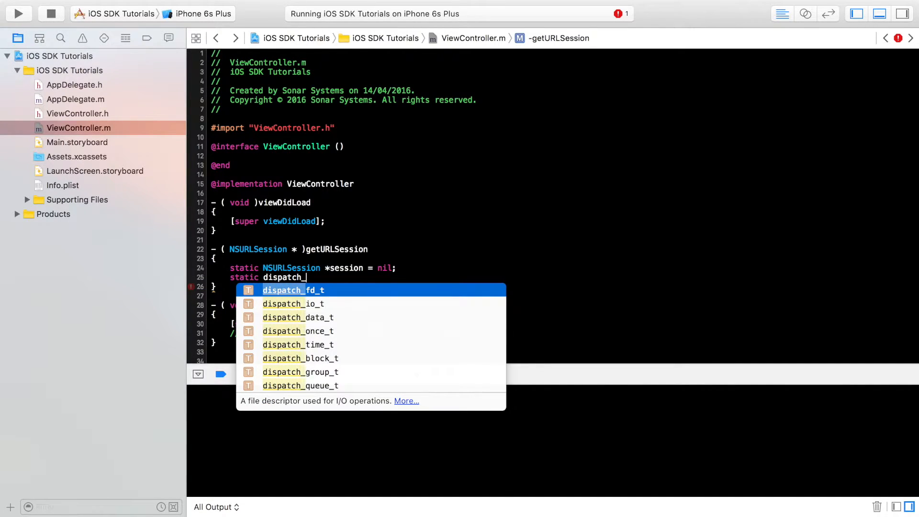
type("once")
key("Return")
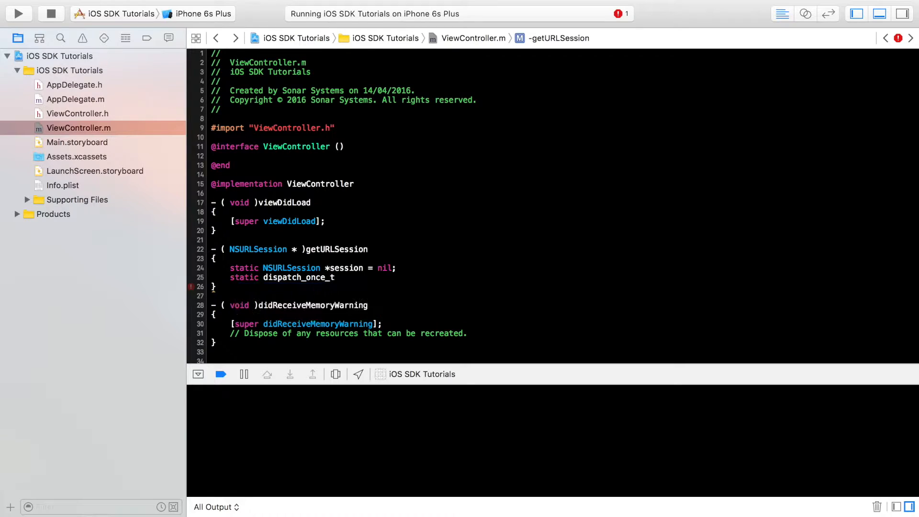
type("onceTok")
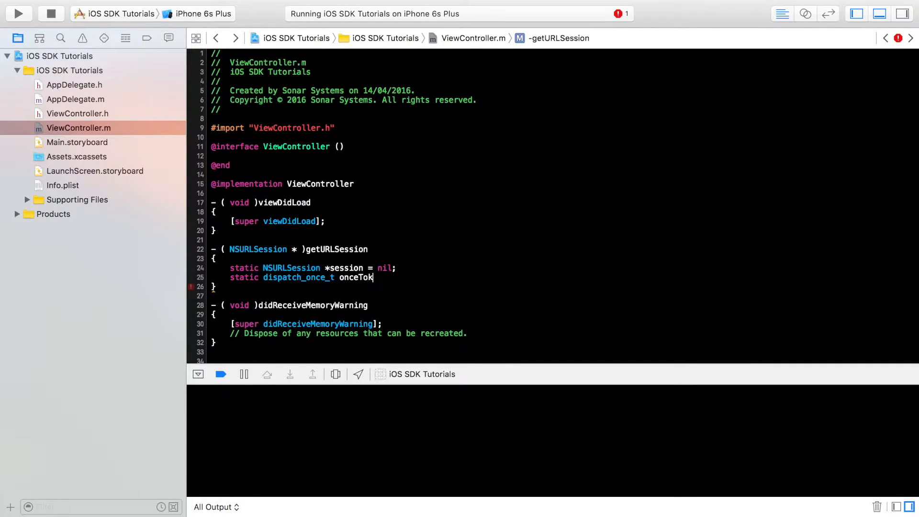
type("en;")
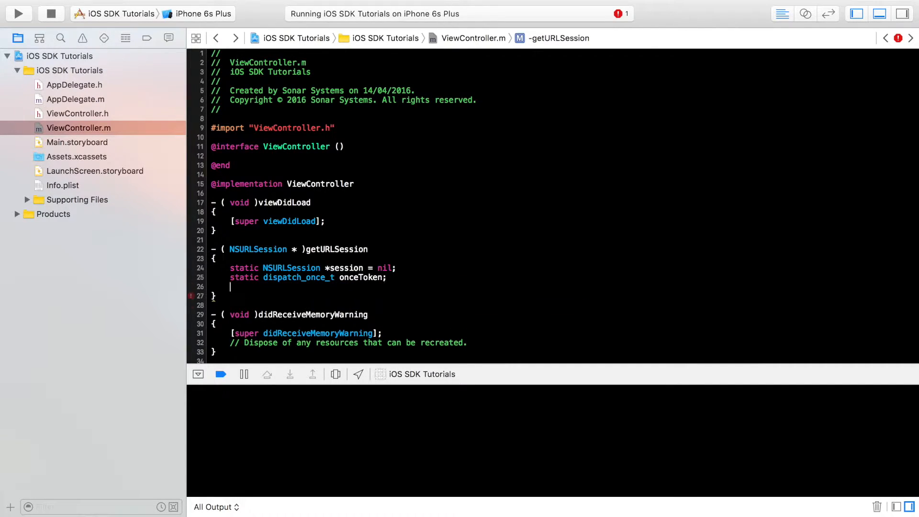
key("Return")
key("Return")
type("dis")
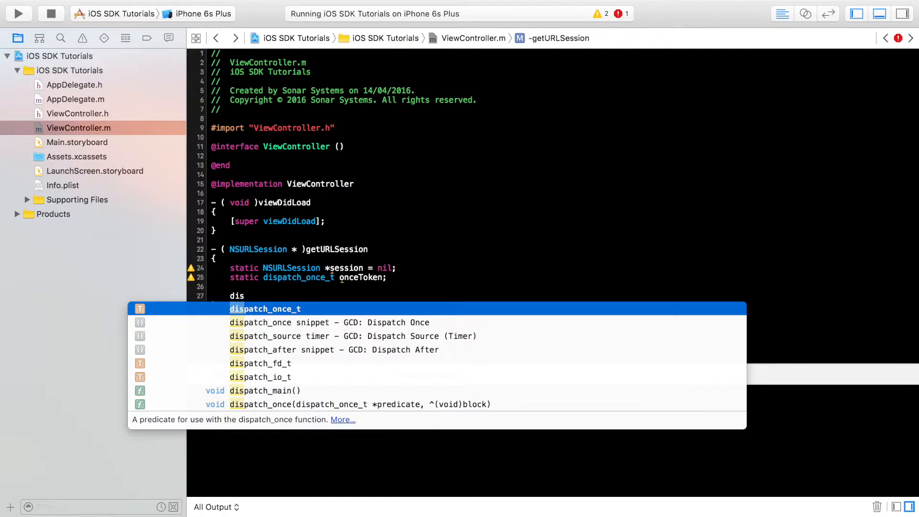
type("patch_p")
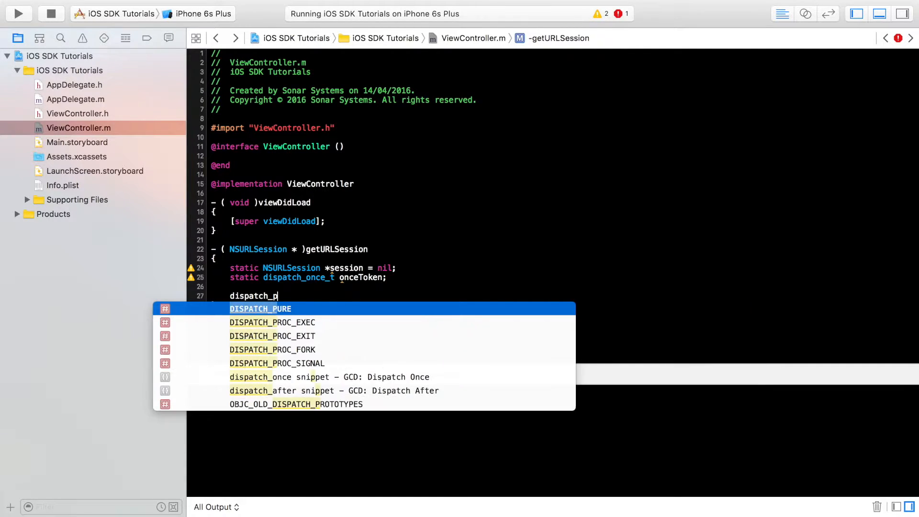
key("BackSpace")
type("once")
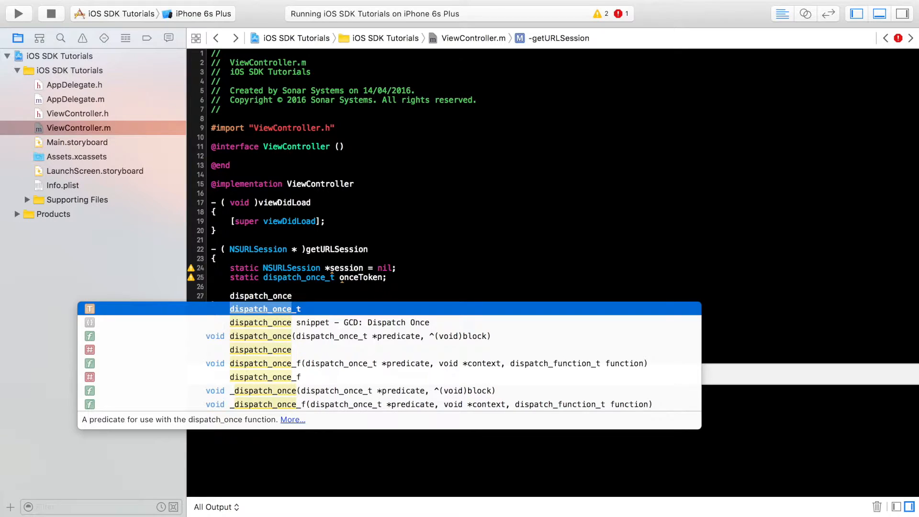
key("Escape")
type("(")
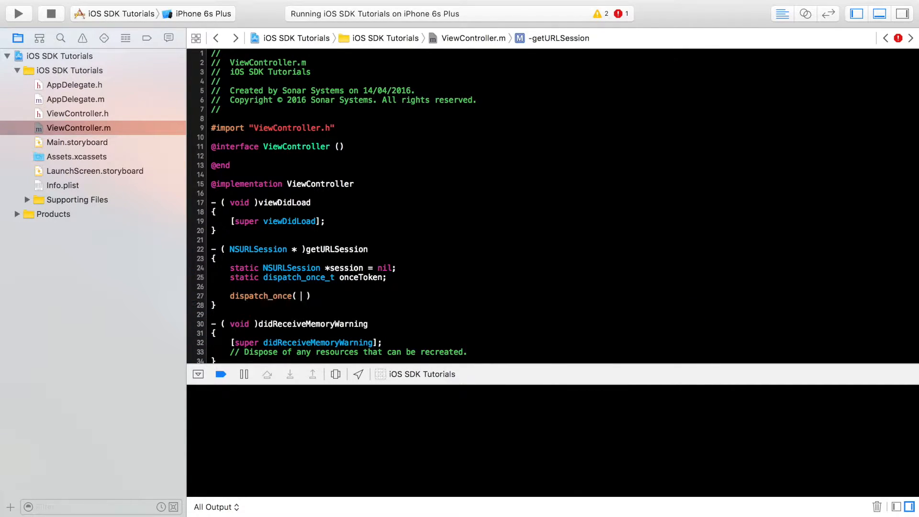
key("Left")
type("&")
type("on")
Pass &onceToken and an empty ^{ } block to dispatch_once, closing the call with });
key("Tab")
key("Left")
key("Left")
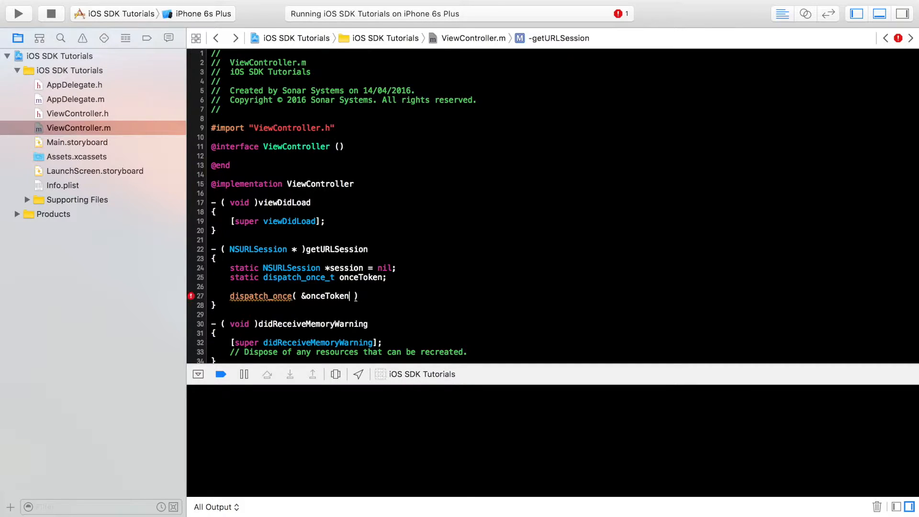
type(",")
key("Return")
key("BackSpace")
key("BackSpace")
key("BackSpace")
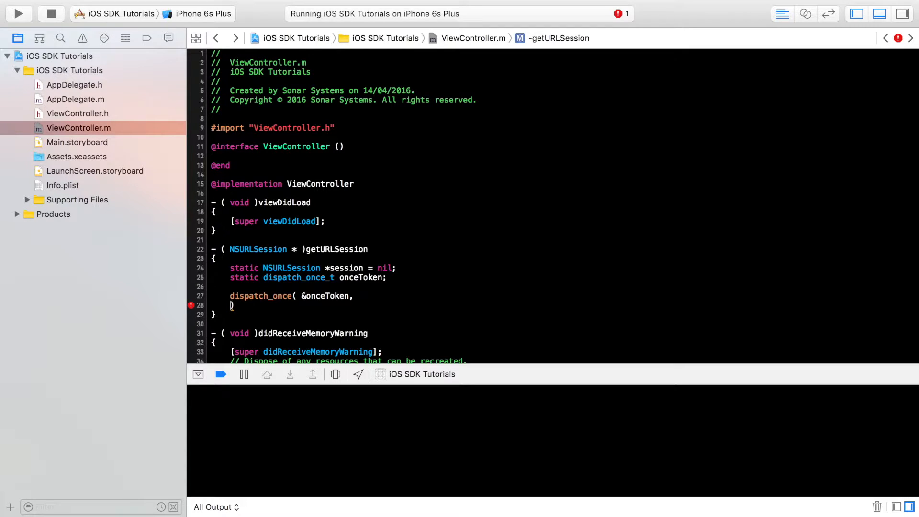
type("^")
type("{")
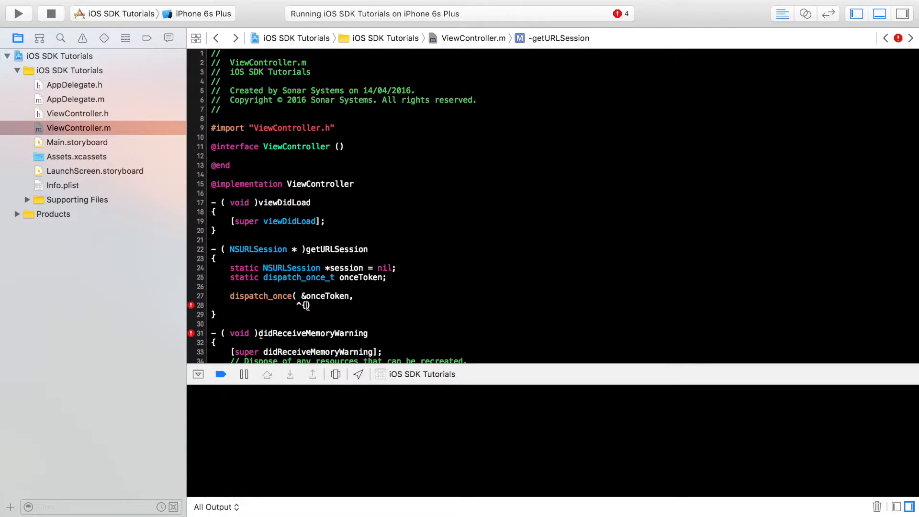
key("Return")
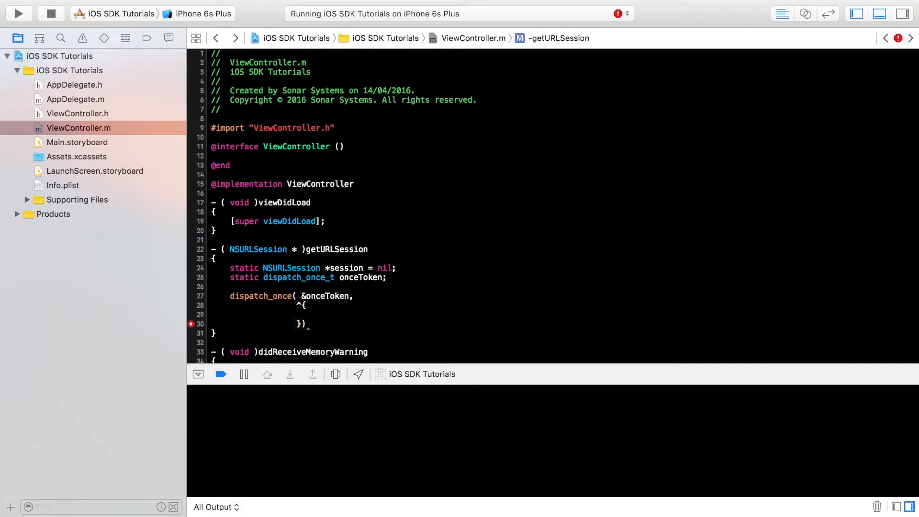
type(")")
type(";")
key("Up")
type("NSURLSess")
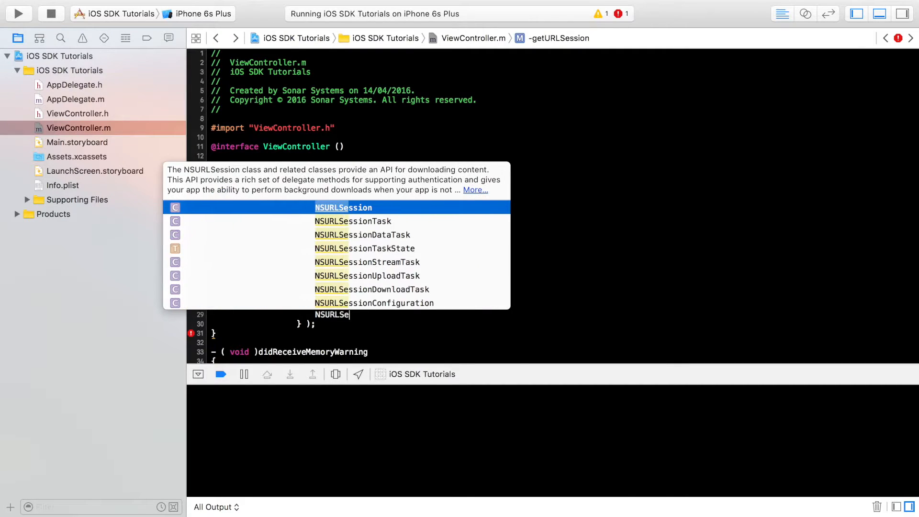
Write NSURLSessionConfiguration *configuration = [NSURLSessionConfiguration defaultSessionConfiguration]; inside the block
key("Down")
key("Down")
key("Down")
key("Down")
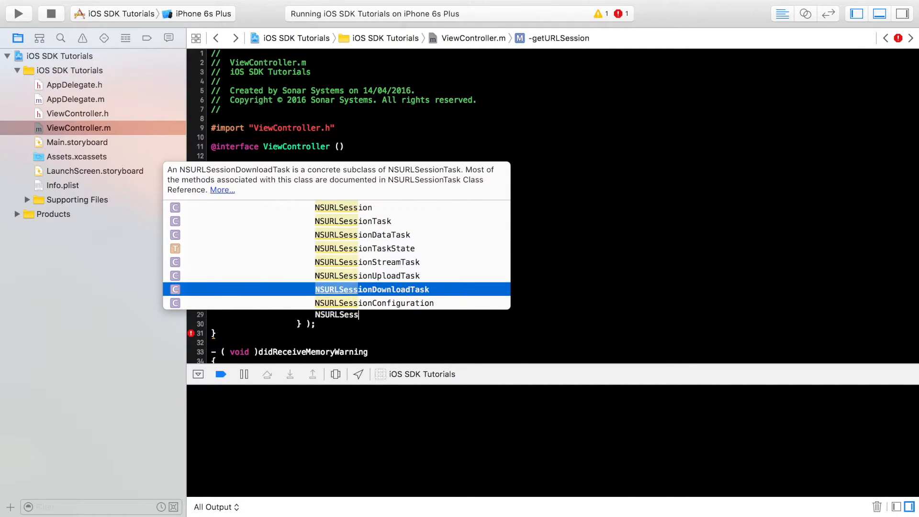
key("Down")
key("Return")
type("*con")
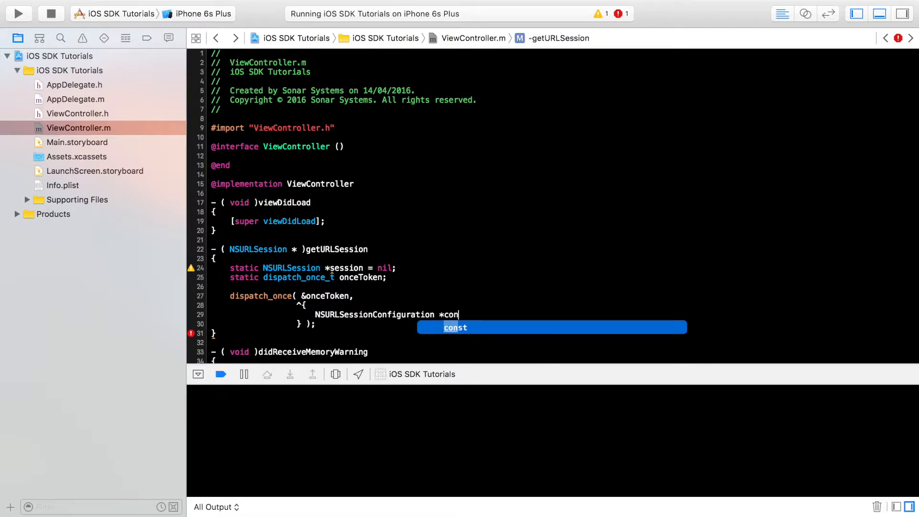
type("figut")
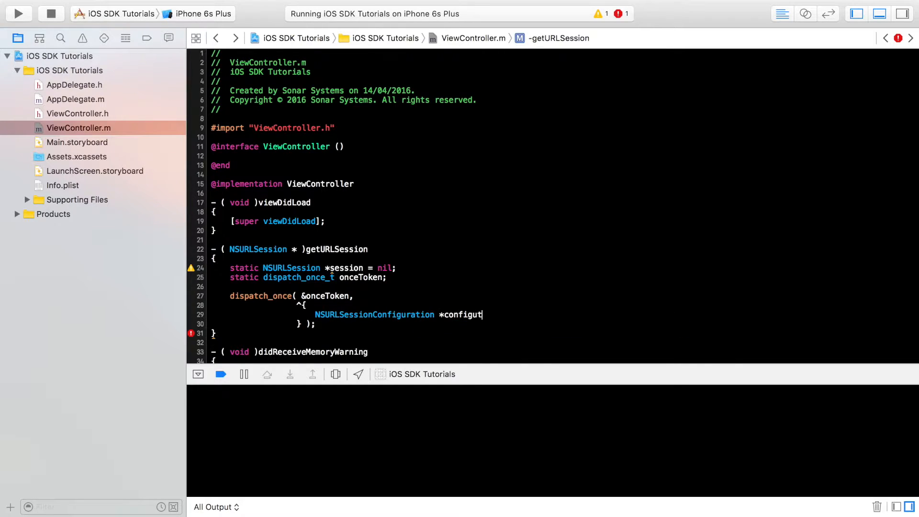
key("BackSpace")
type("urat")
type("ion ")
type("= [")
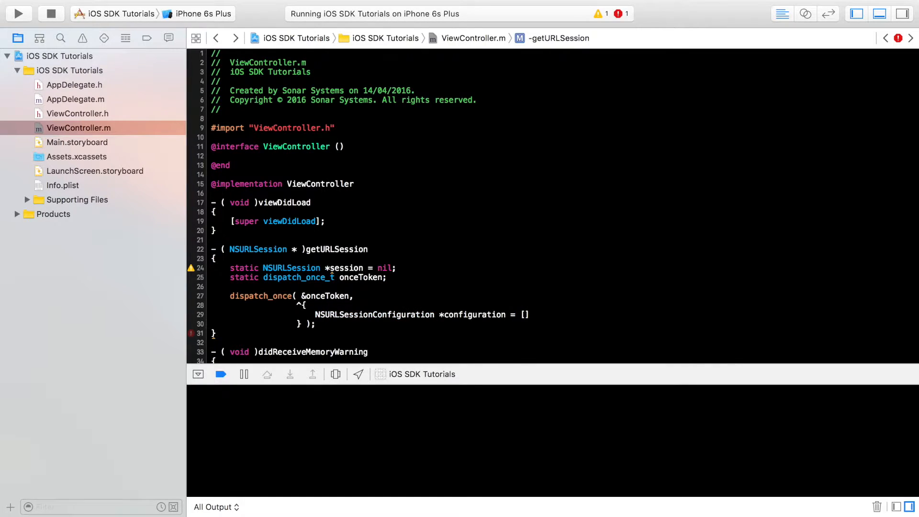
type("NSURL")
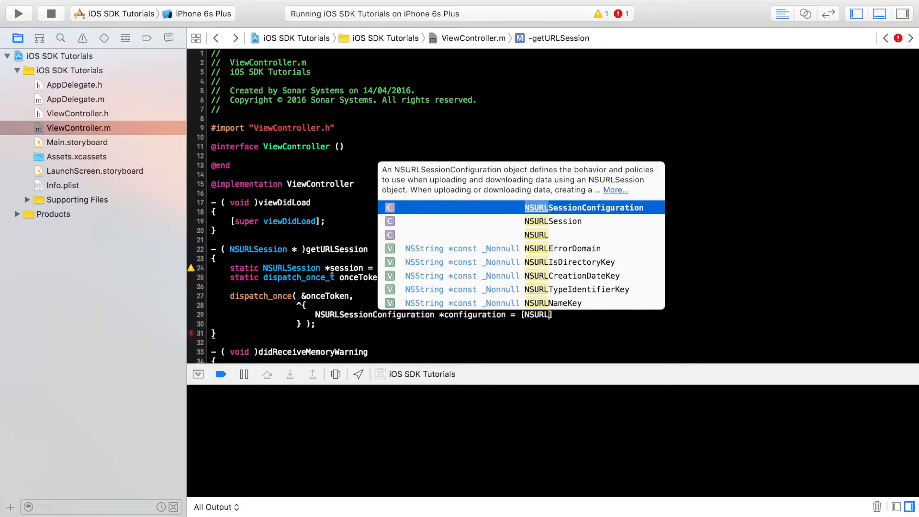
type("Sess")
key("Return")
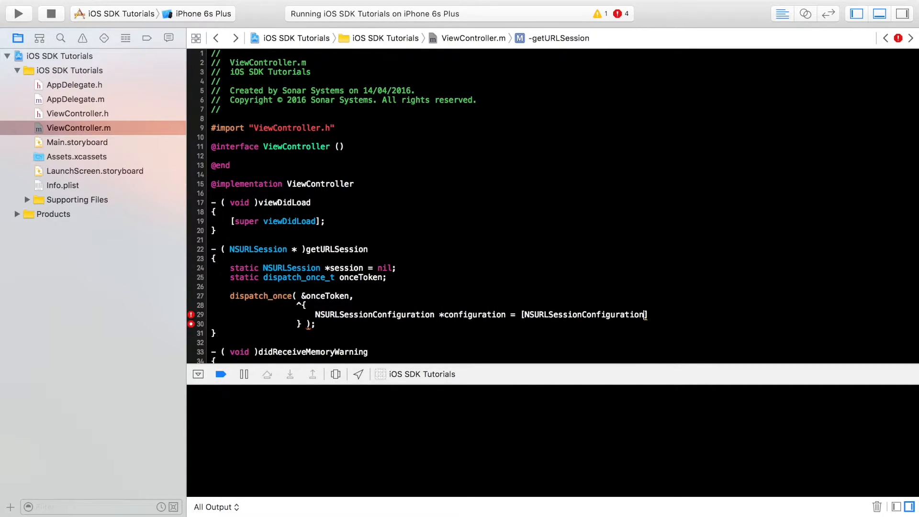
type("def")
key("Return")
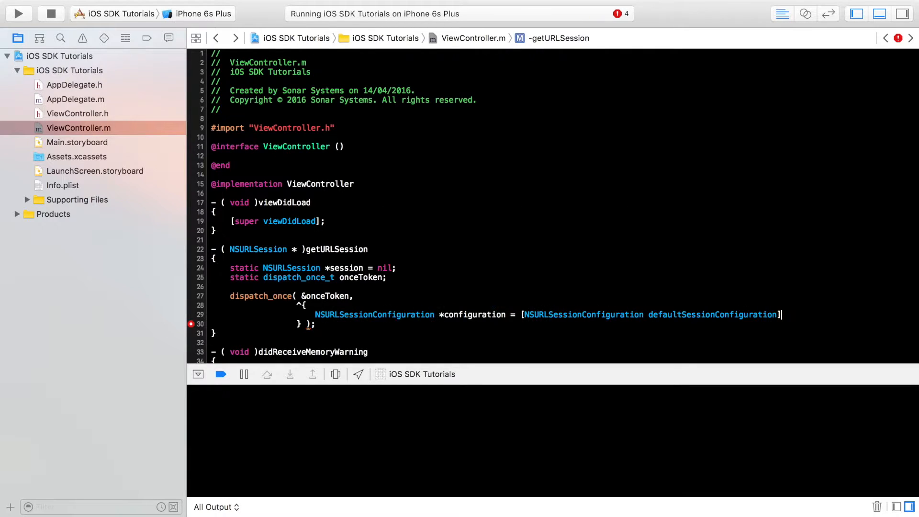
type("];")
key("Return")
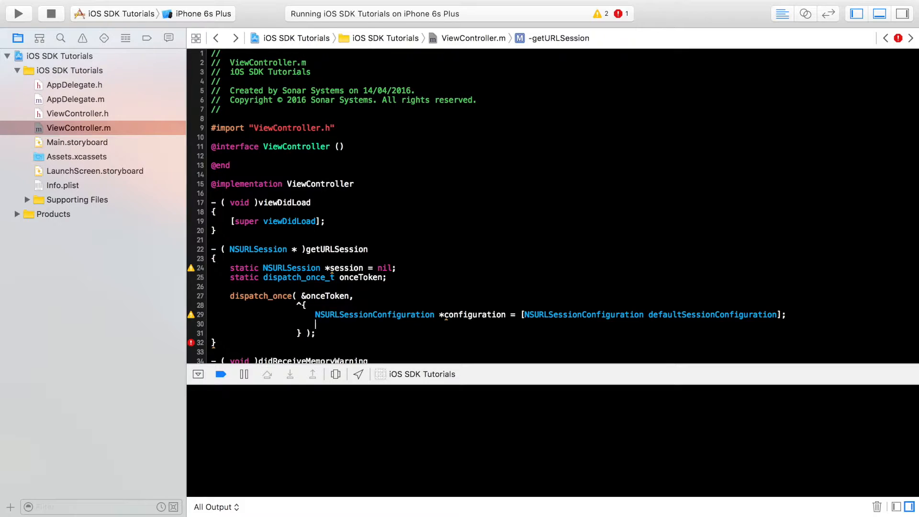
Write session = [NSURLSession sessionWithConfiguration:configuration]; in the block and move below the dispatch_once call
left_click(316, 336)
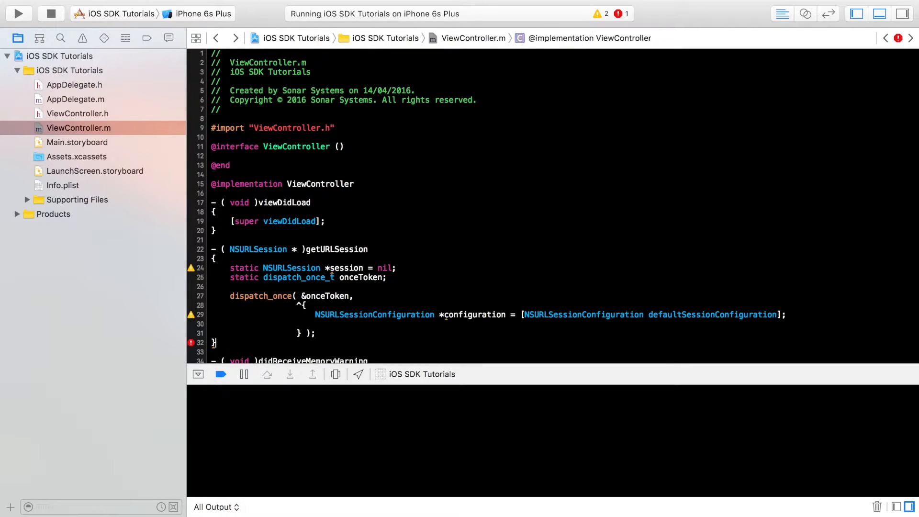
left_click(363, 325)
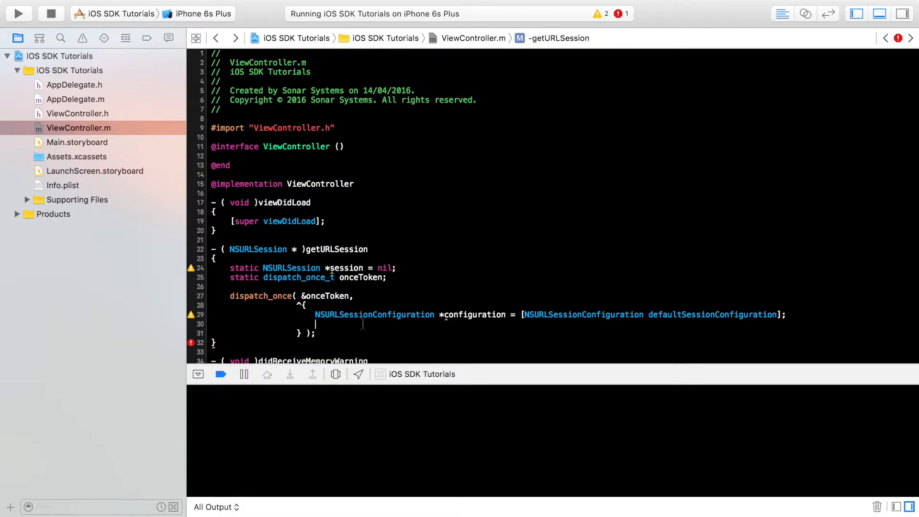
type("session =")
type(" [NSURLSe")
key("Down")
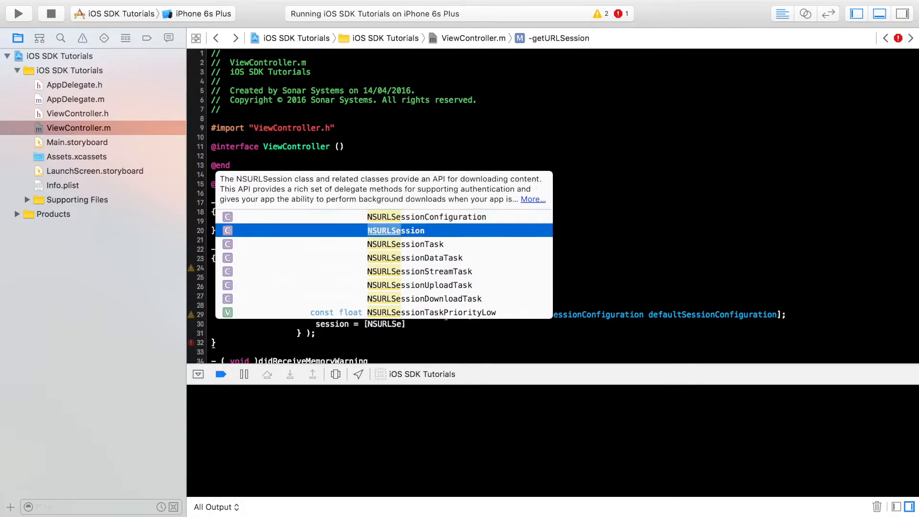
key("Return")
type("sess")
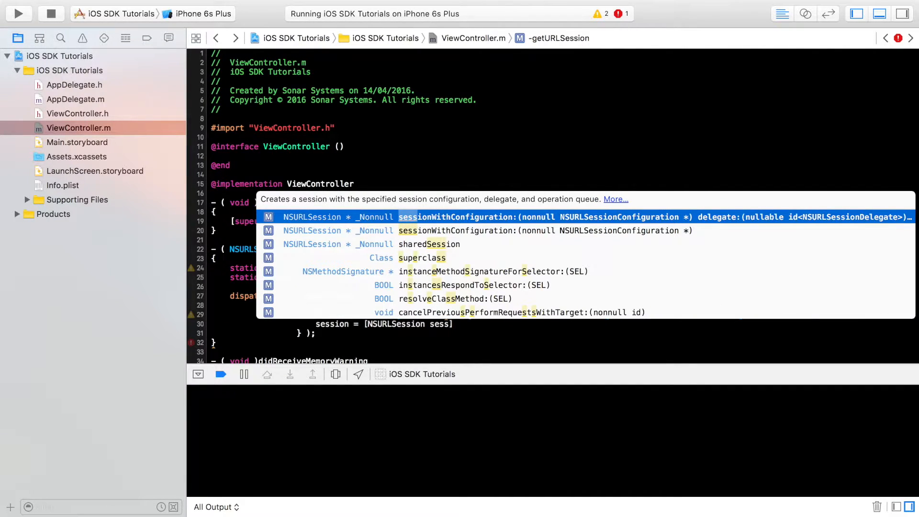
type("ionwi")
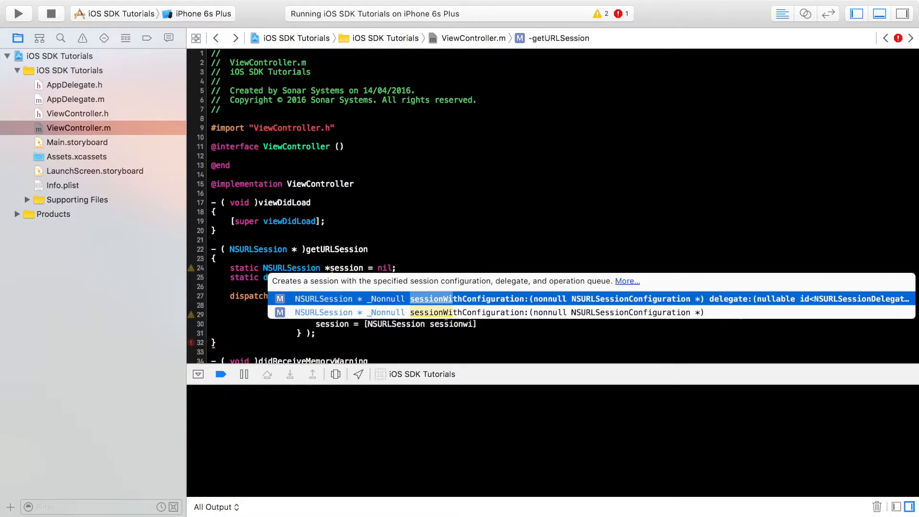
key("Down")
key("Return")
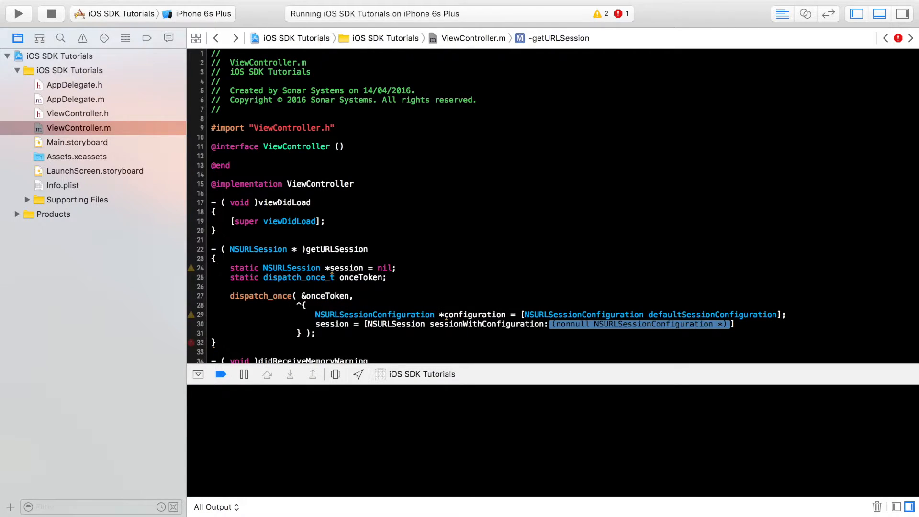
type("conf")
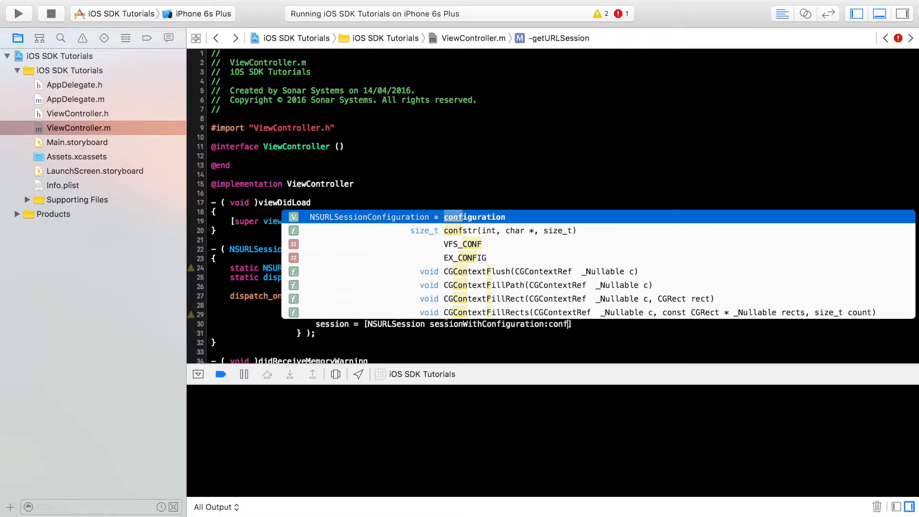
key("Return")
type(";")
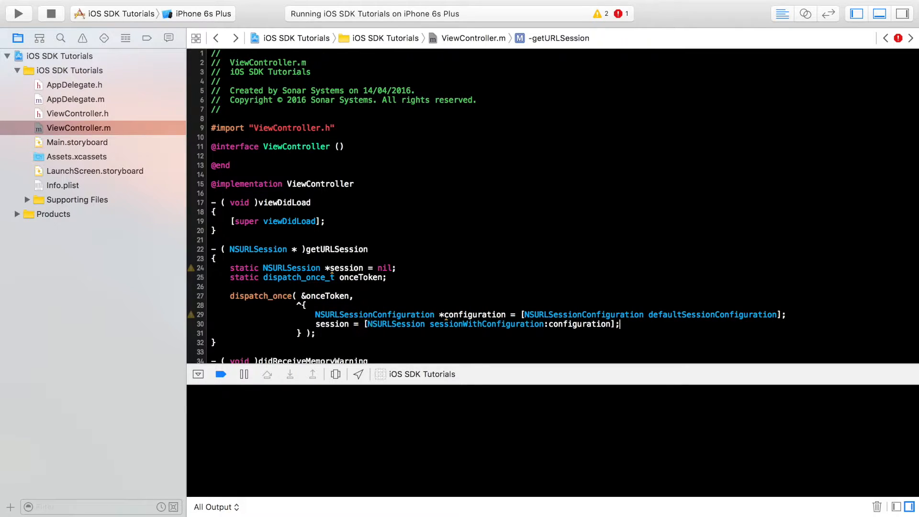
key("Down")
key("Return")
type("return ")
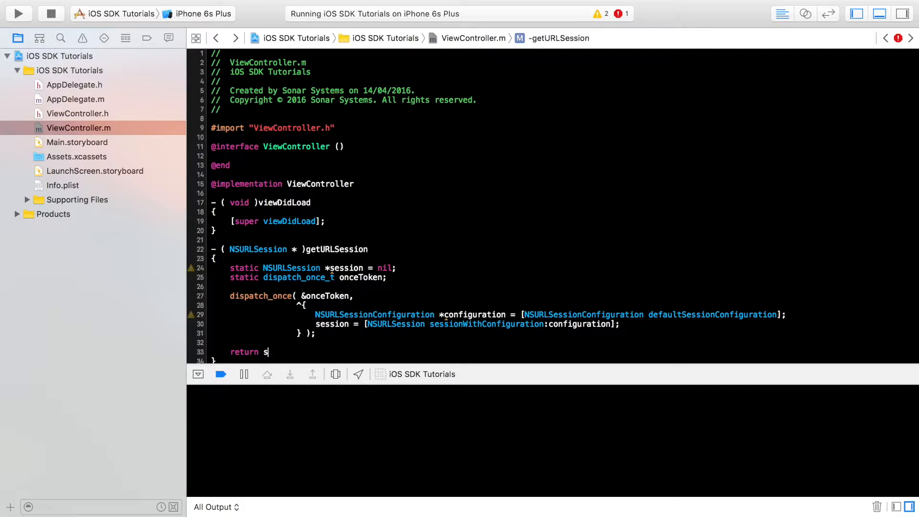
type("sess")
Finish getURLSession with return session; after the dispatch_once call
key("Return")
type(";")
scroll(504, 216, "down", 1)
scroll(298, 289, "down", 1)
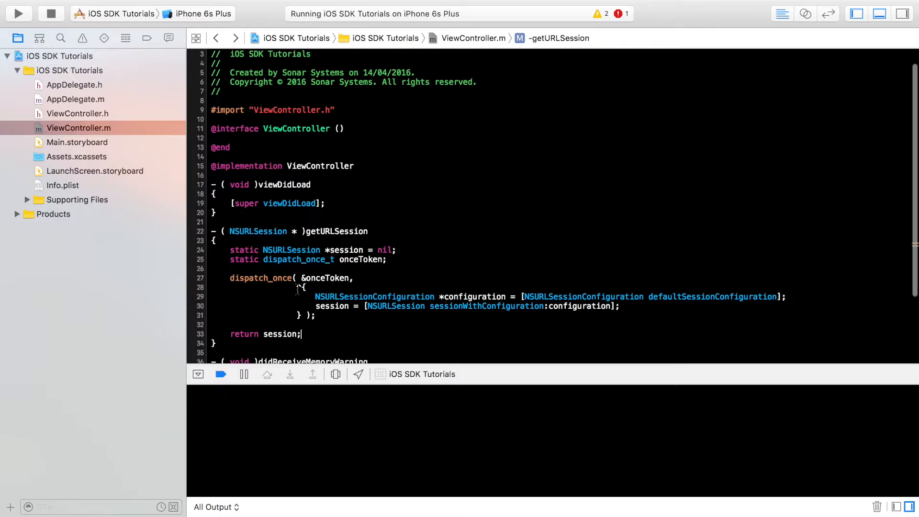
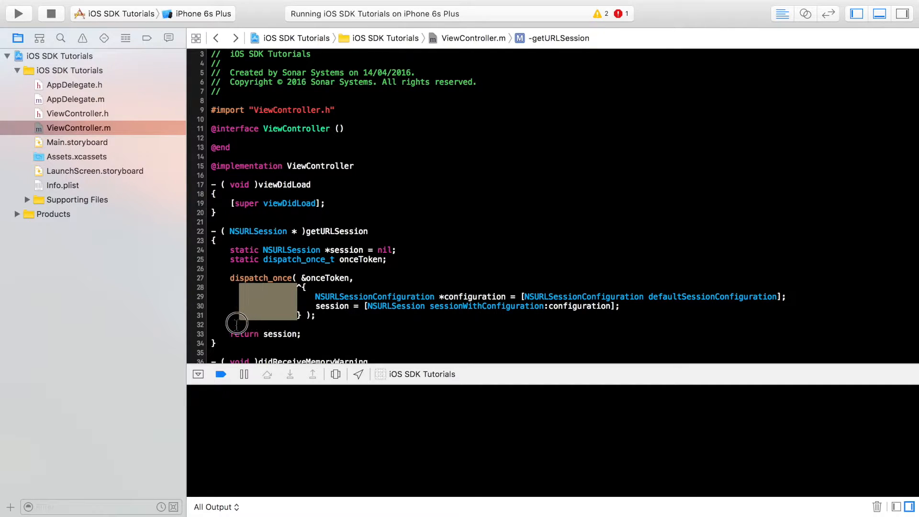
Unindent lines 28-31 of the dispatch_once block and add blank lines after [super viewDidLoad];
left_click_drag(238, 323, 230, 323)
key("Delete")
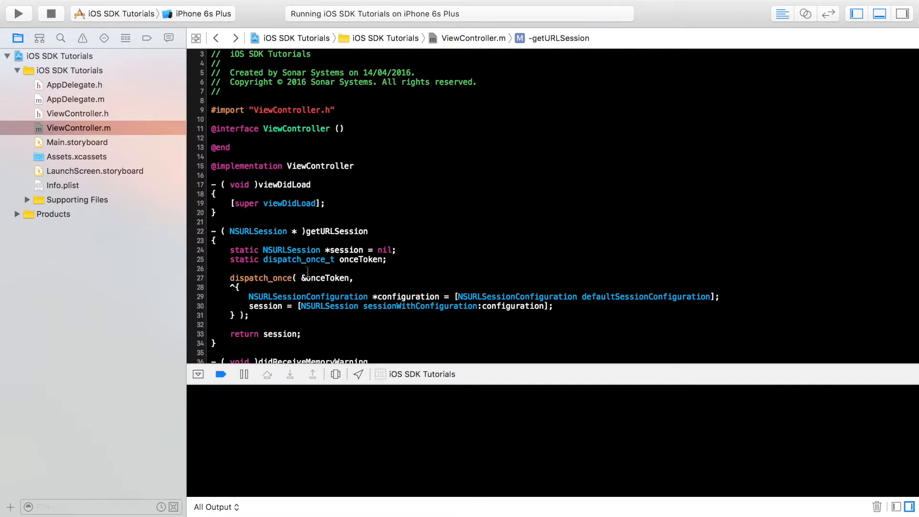
left_click(334, 203)
key("Return")
key("Return")
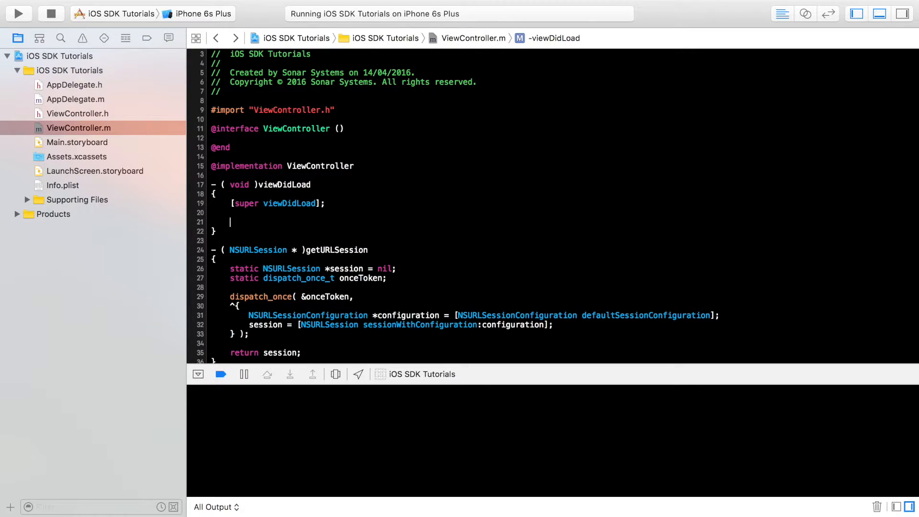
type("N")
type("SMU")
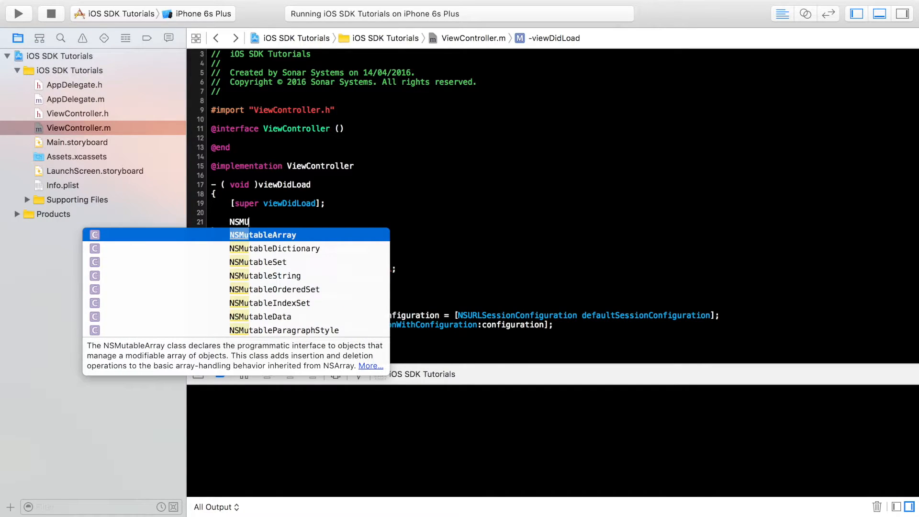
Declare NSMutableURLRequest *request = [[NSMutableURLRequest alloc] init]; in viewDidLoad
key("Down")
key("Down")
key("Down")
key("Down")
key("Down")
key("Down")
key("Down")
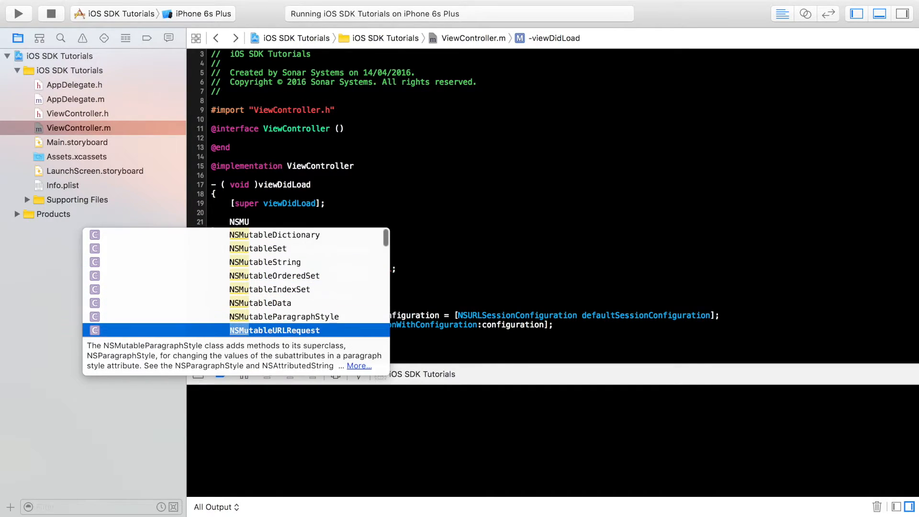
key("Down")
key("Down")
key("Down")
key("Up")
key("Up")
key("Up")
key("Return")
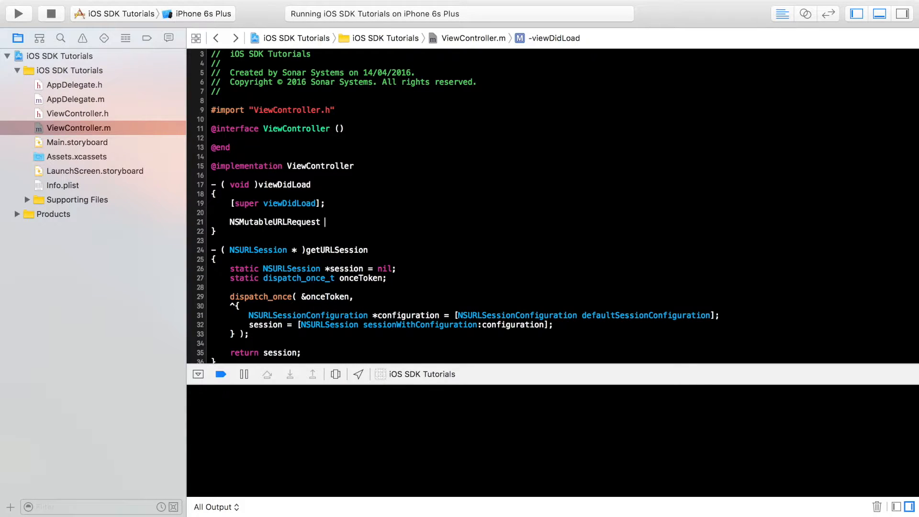
type("*request ")
type("=")
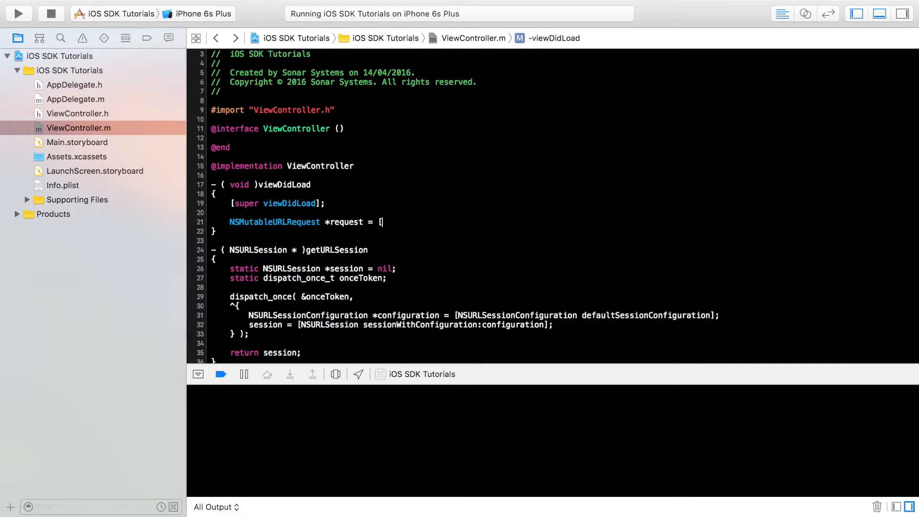
type(" [[N")
type("SMU")
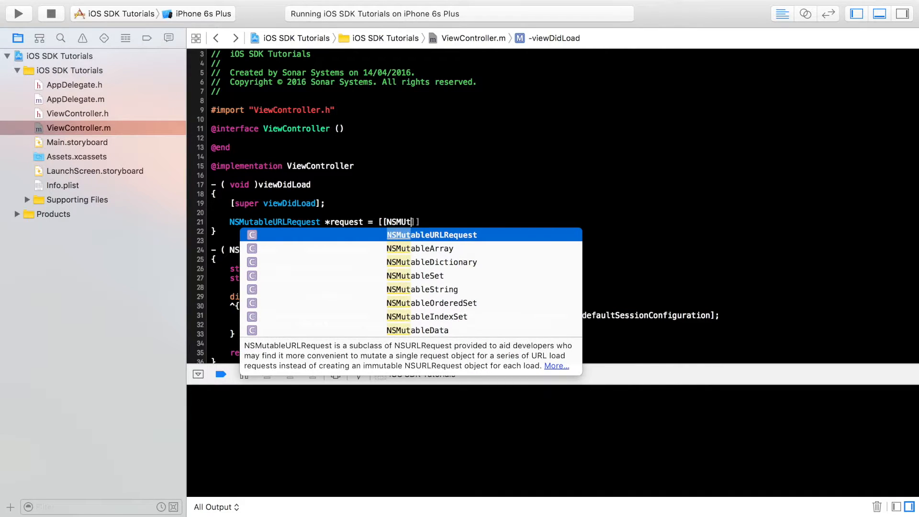
key("Tab")
type("all")
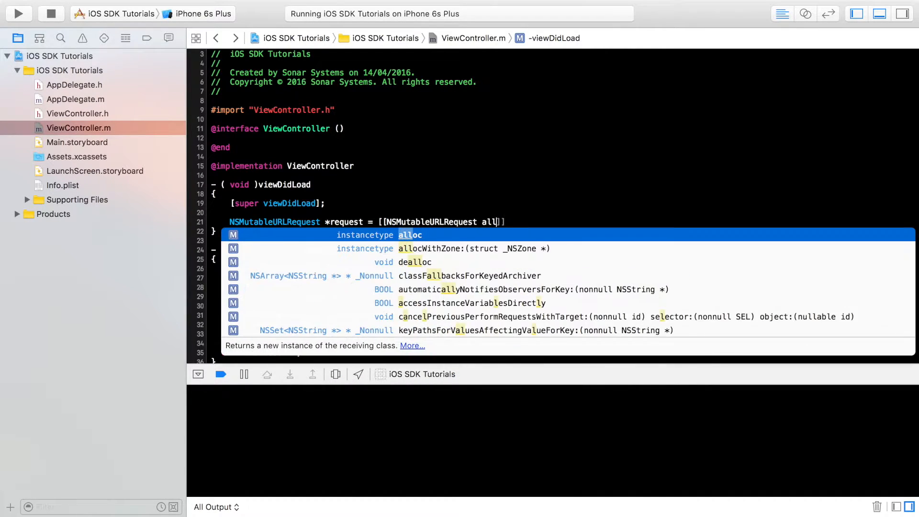
type("oc]")
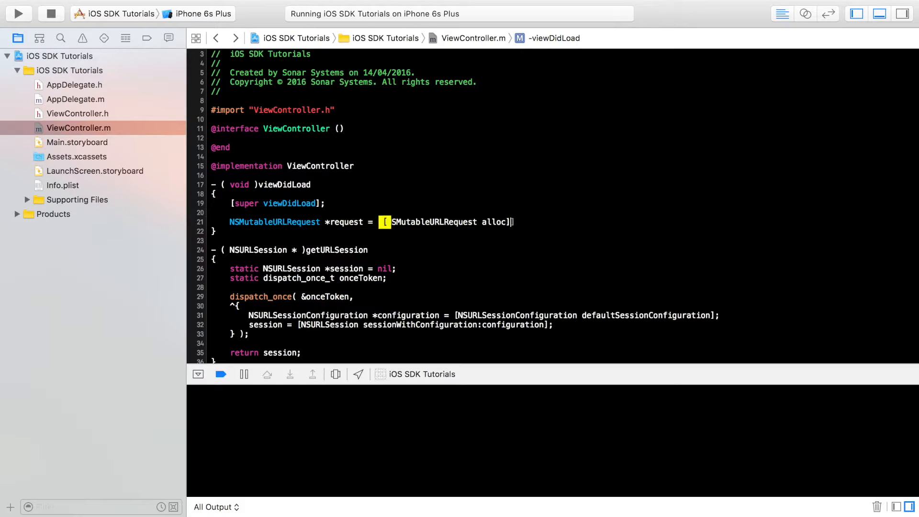
type(" init")
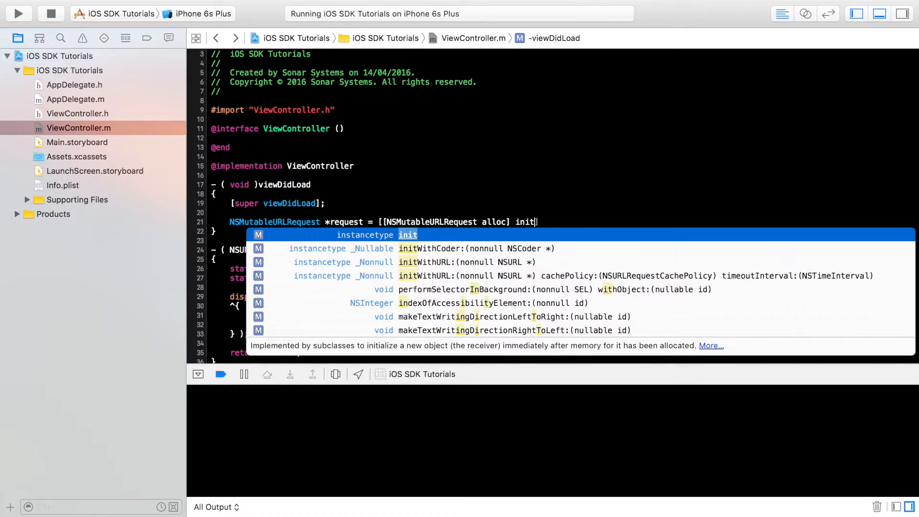
type("];")
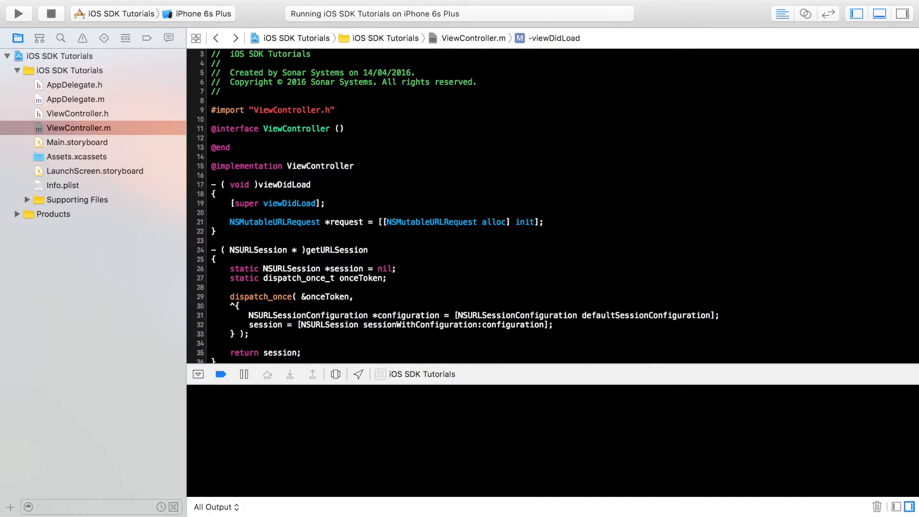
key("Return")
type("[")
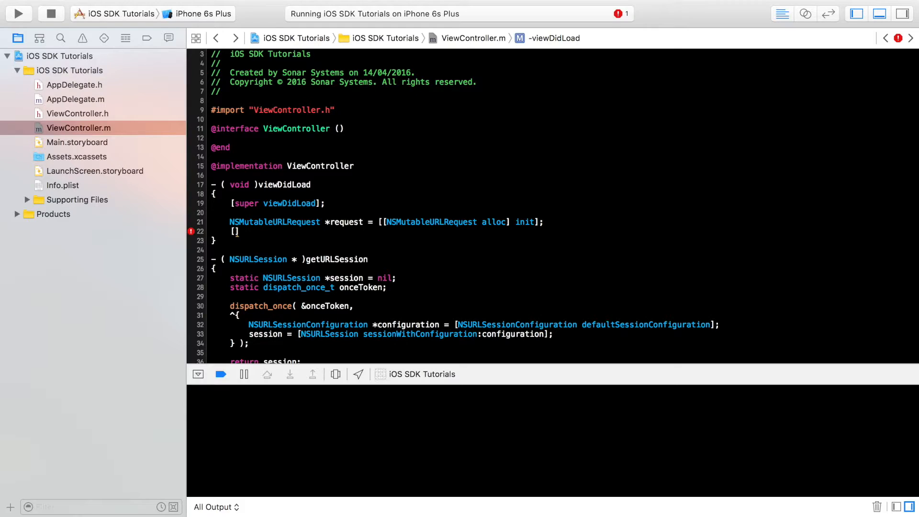
type("request ")
type("setUR")
Set the request URL with [NSURL URLWithString:] to the URLConnect.php address pasted from Chrome
key("Return")
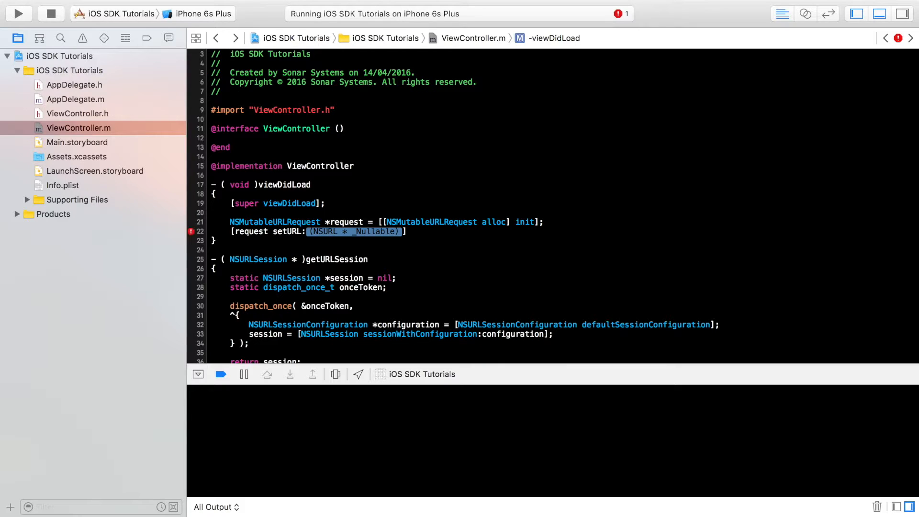
type("[")
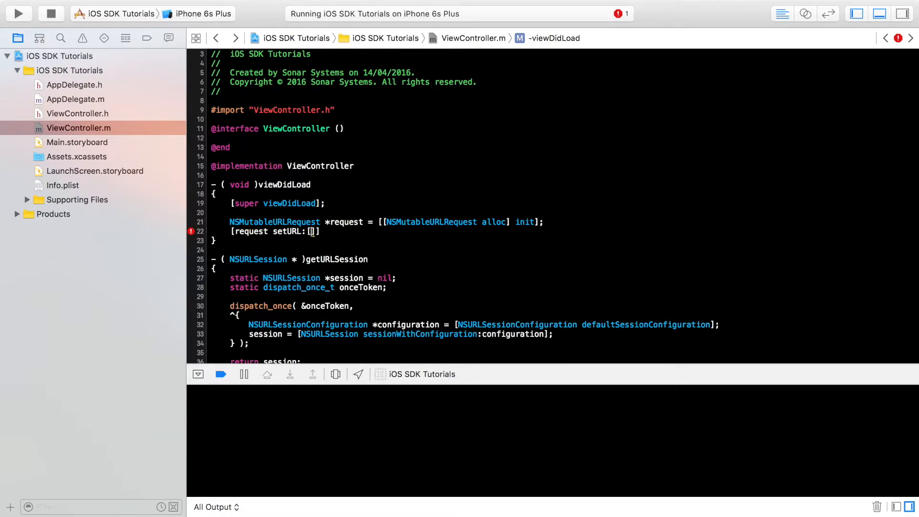
type("NSURL")
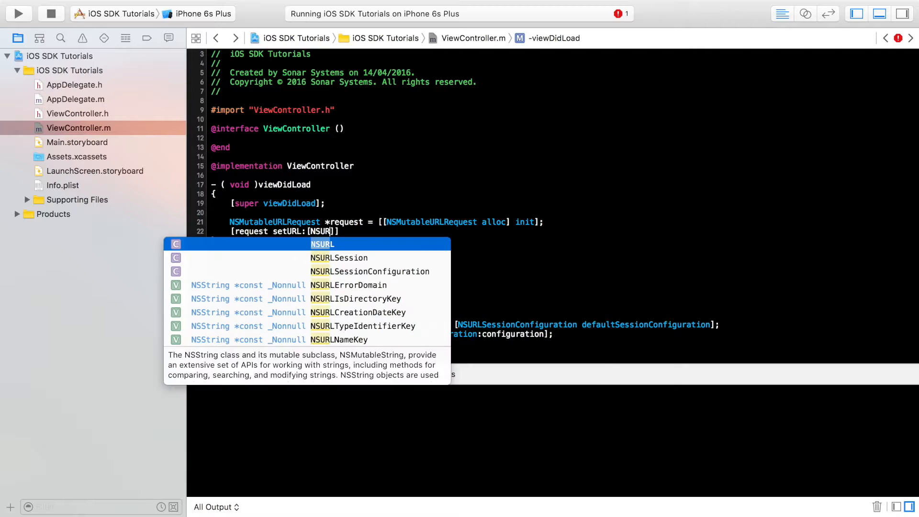
type(" UR")
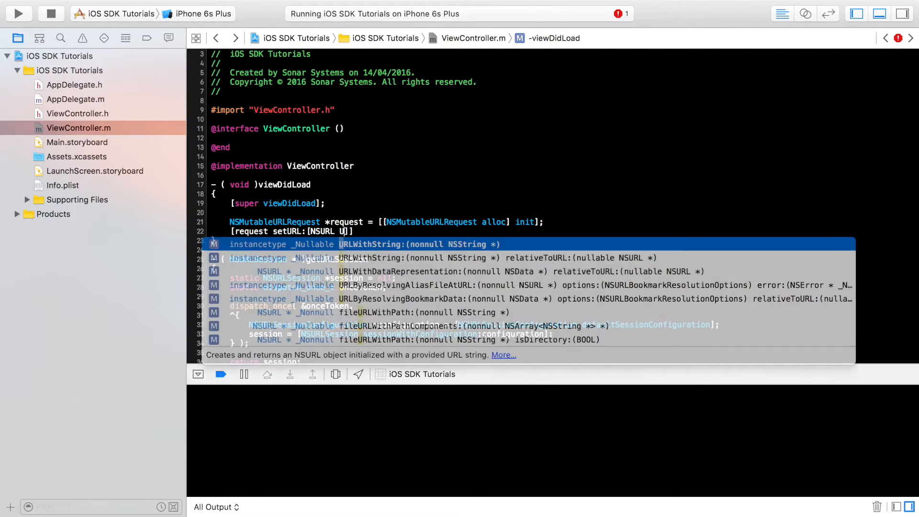
key("Return")
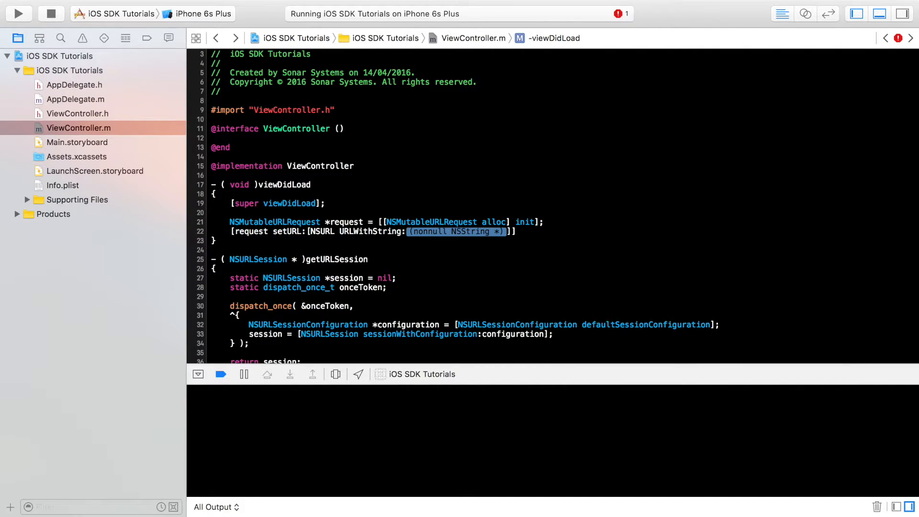
type("@\"")
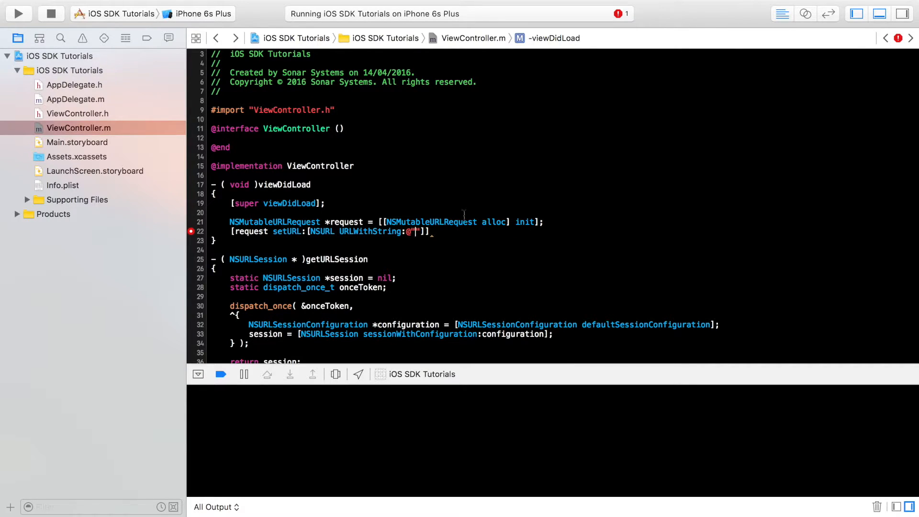
key("ctrl+Right")
type("http://sonarsystems.co.uk/DeveloperTools/Tutorials/iOS_SDK/URLConnect.php")
type(";")
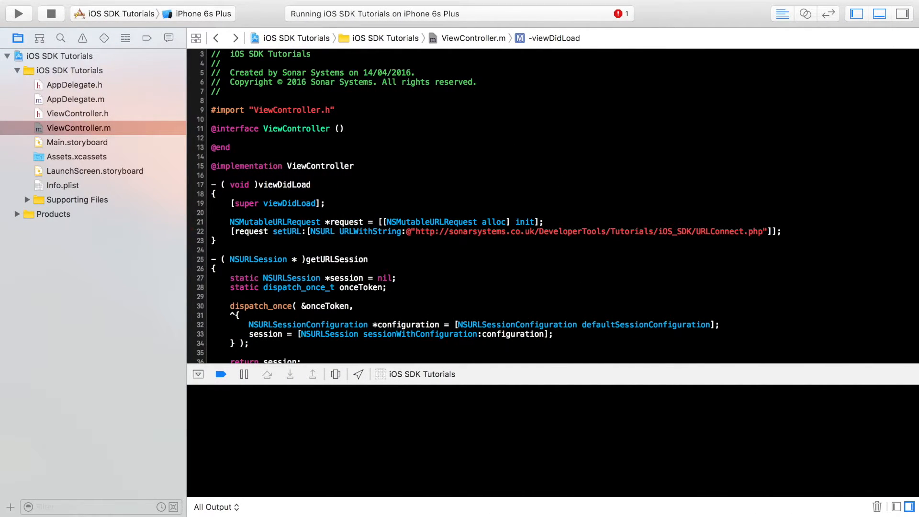
key("Return")
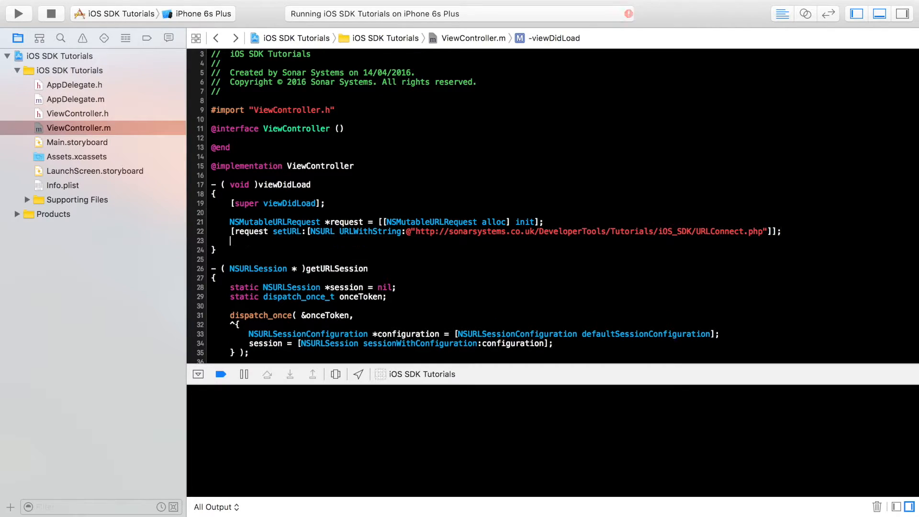
key("Return")
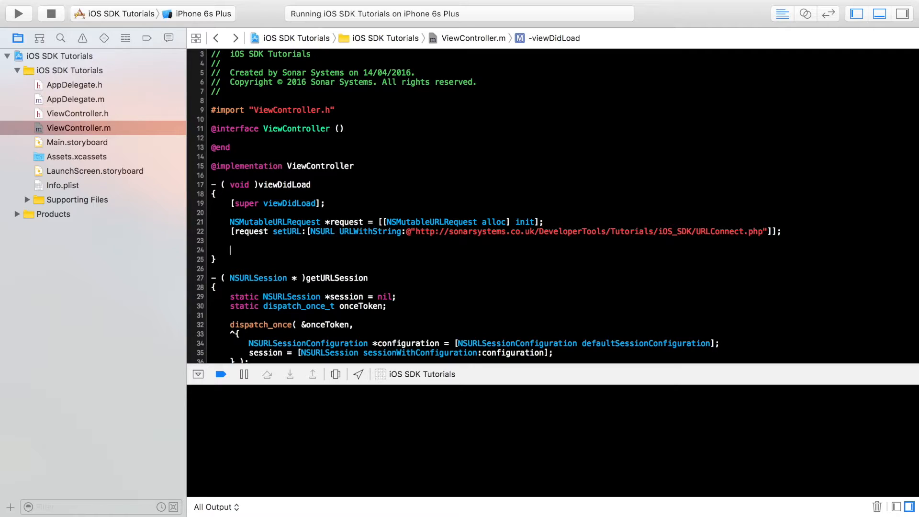
type("NS")
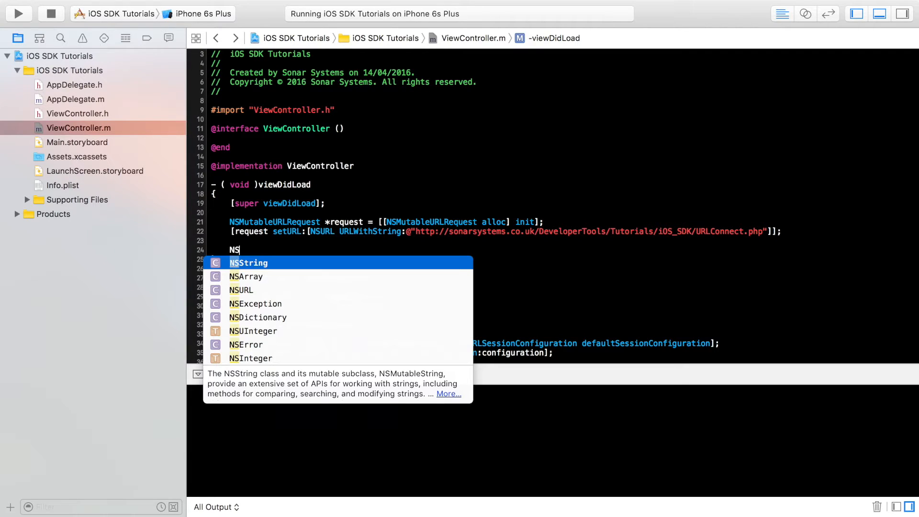
type("URL")
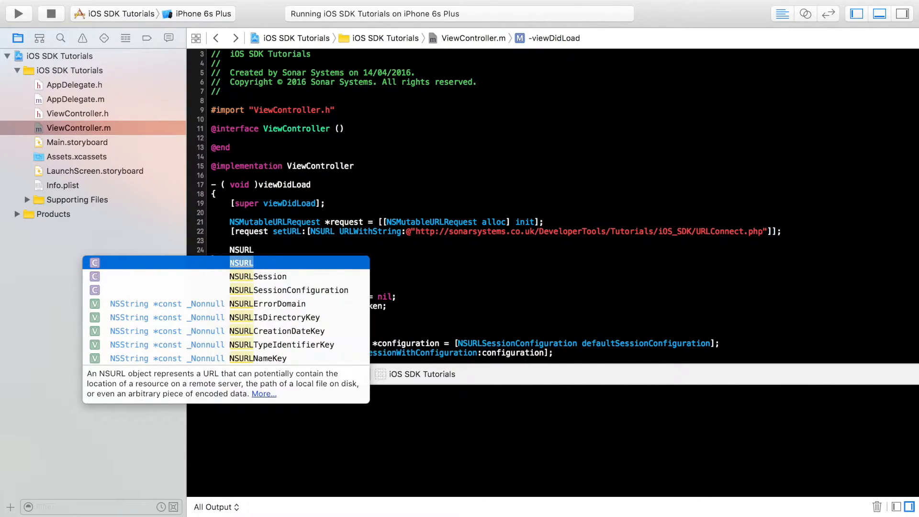
type("Sess")
Declare NSURLSessionDataTask *task = [[self getURLSession] dataTaskWithRequest:completionHandler:]
key("Down")
key("Down")
key("Down")
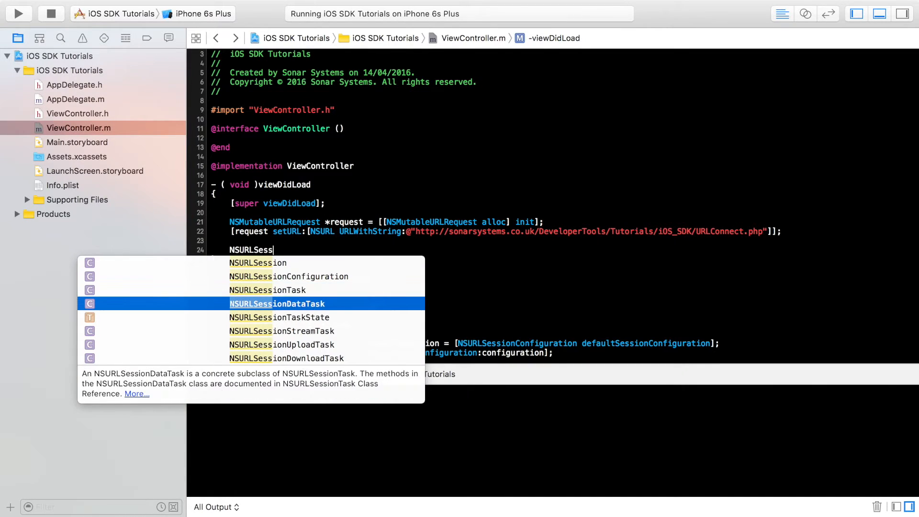
key("Return")
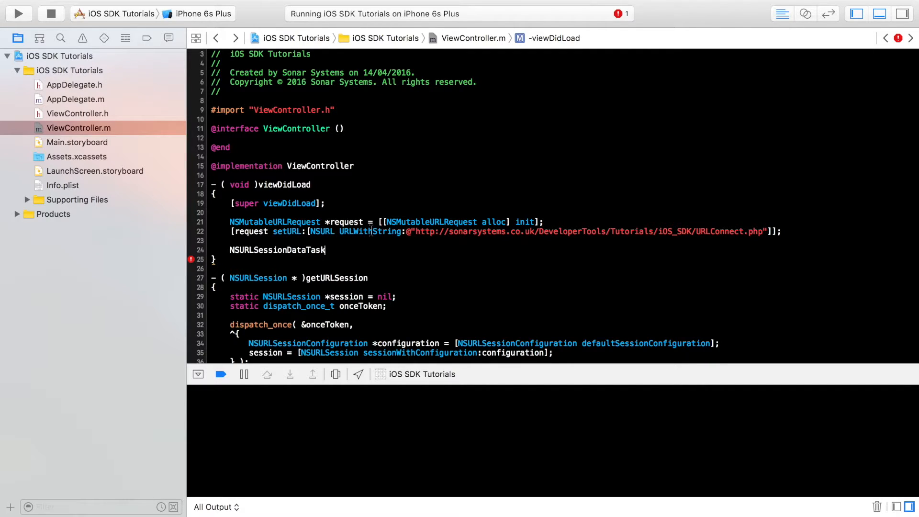
type(" *task")
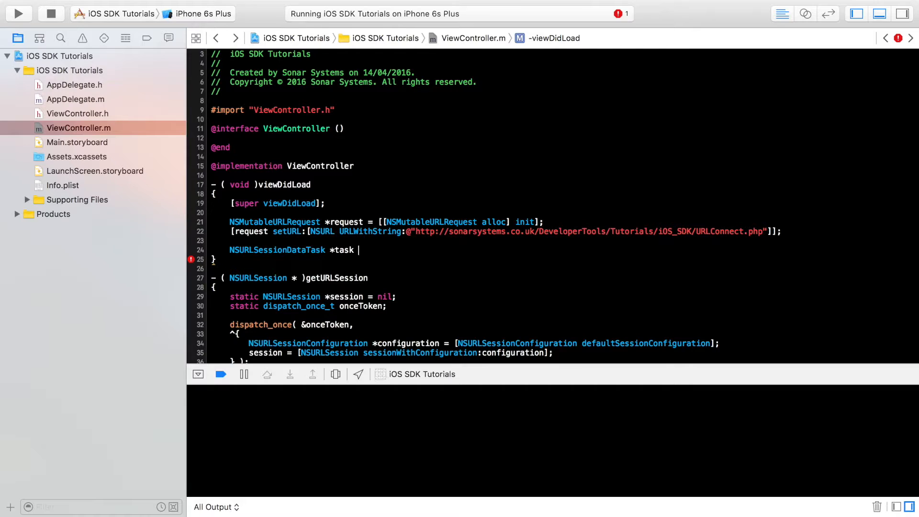
type(" [[")
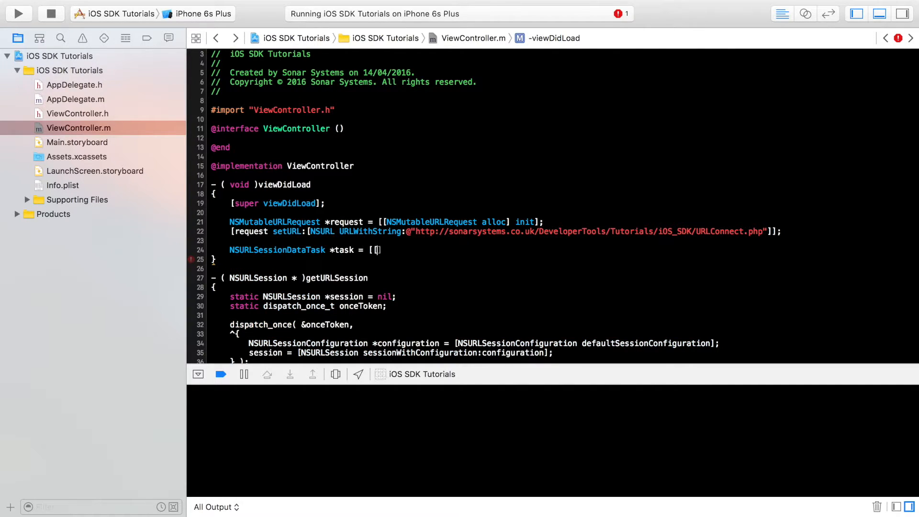
type("se")
key("BackSpace")
key("BackSpace")
type("self")
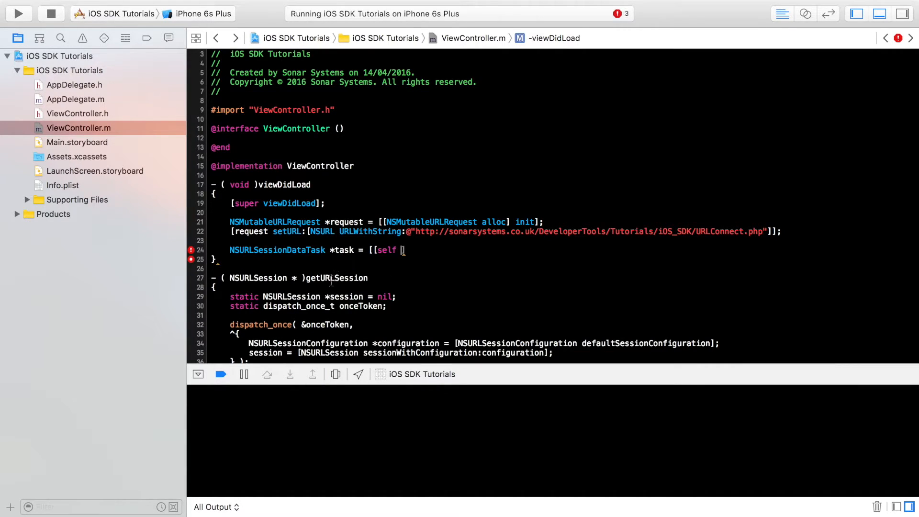
type(" get")
key("Return")
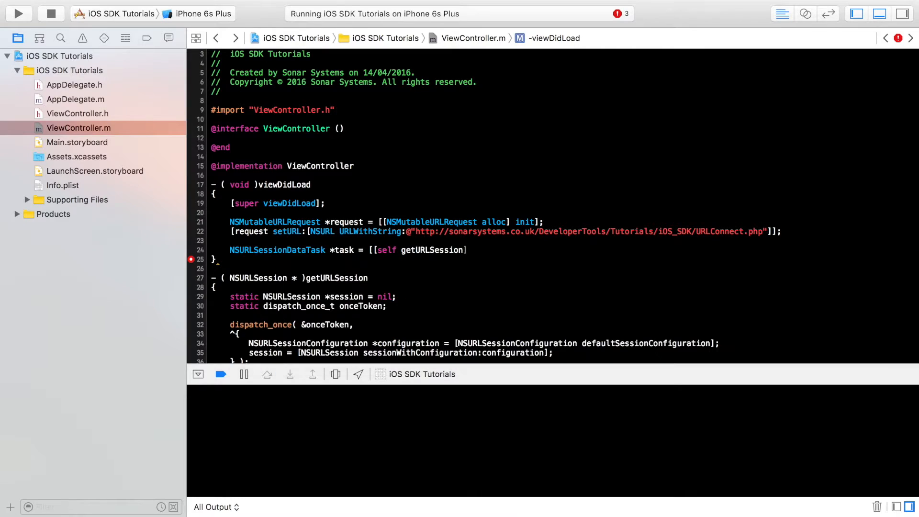
type("] ")
type("datatas")
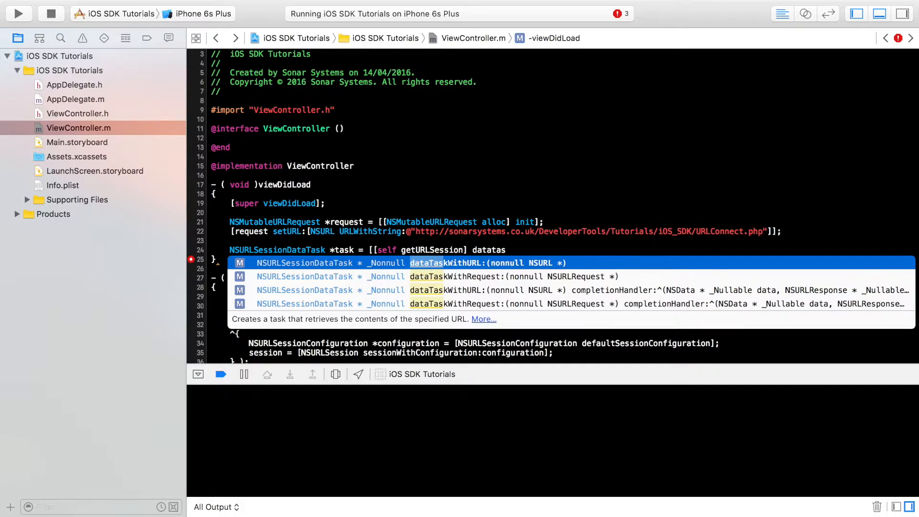
key("Down")
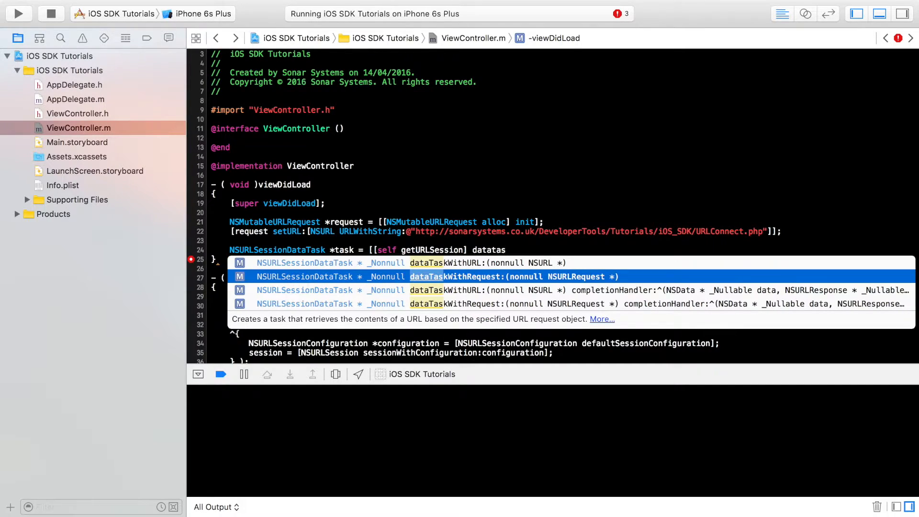
key("Down")
key("Down")
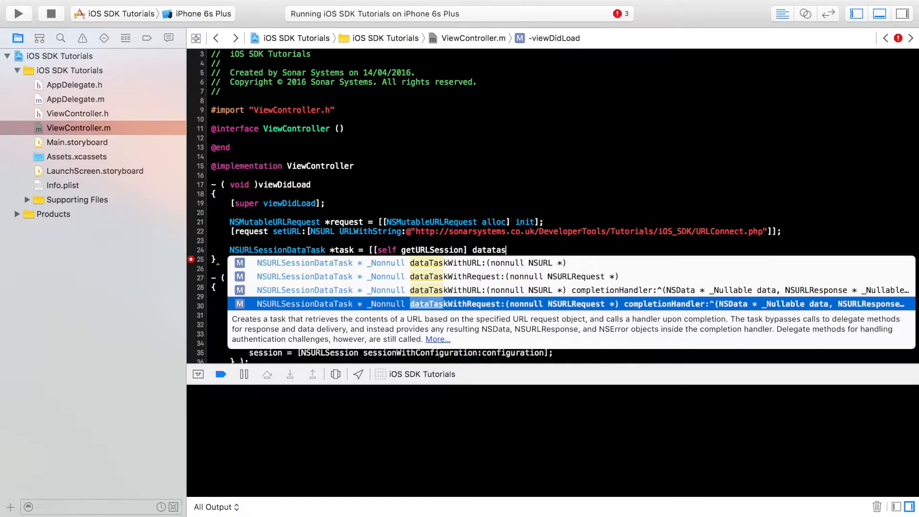
key("Return")
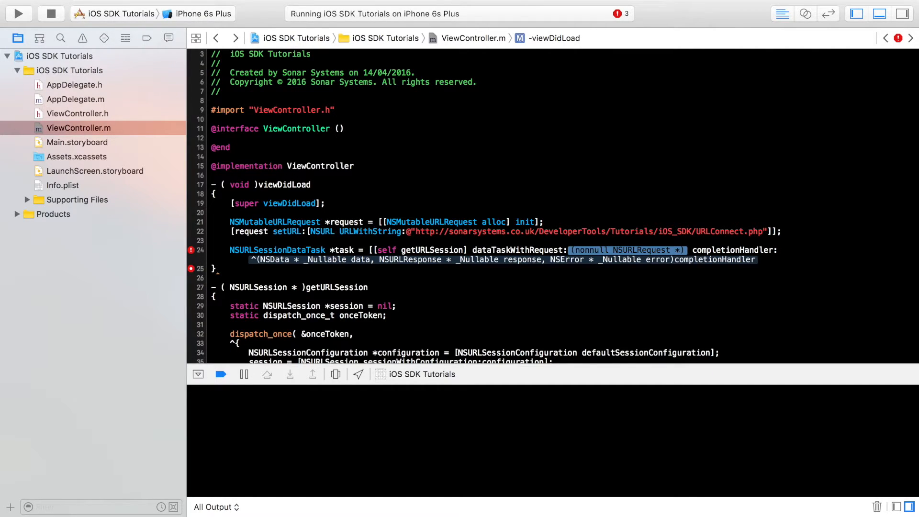
type("req")
Fill the request argument and write the handler block taking NSData *data, NSURLResponse *response, NSError *error
key("Return")
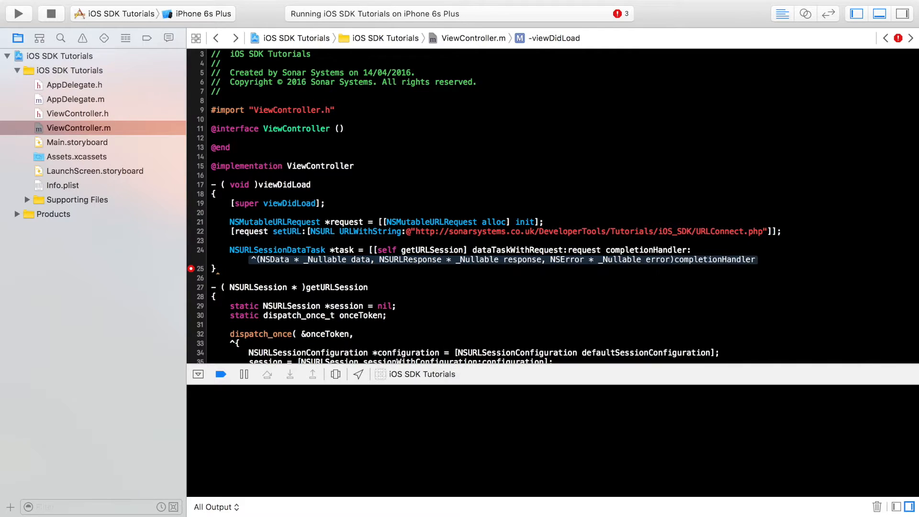
key("Tab")
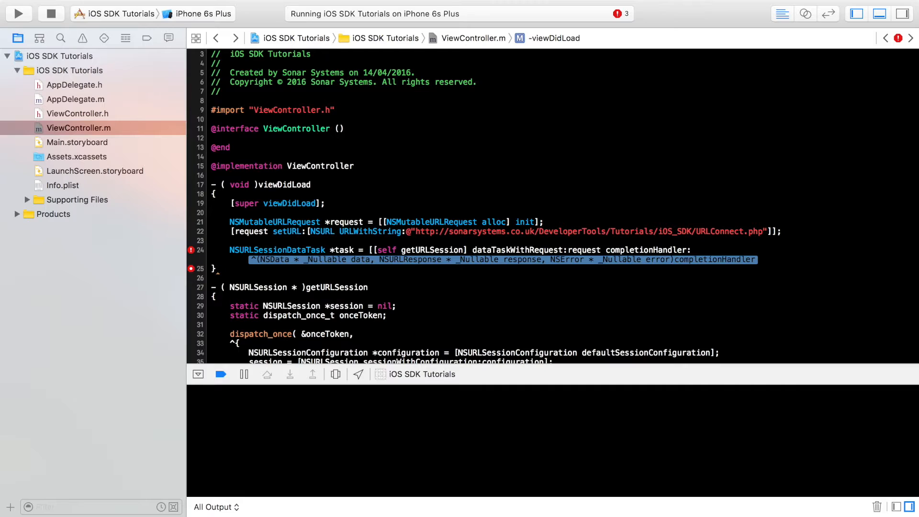
type("^")
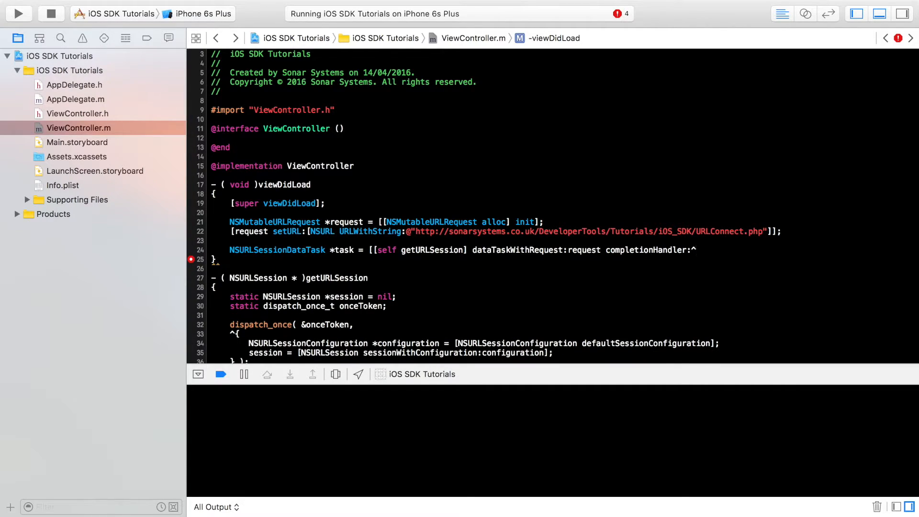
type("(")
key("Left")
type("NS")
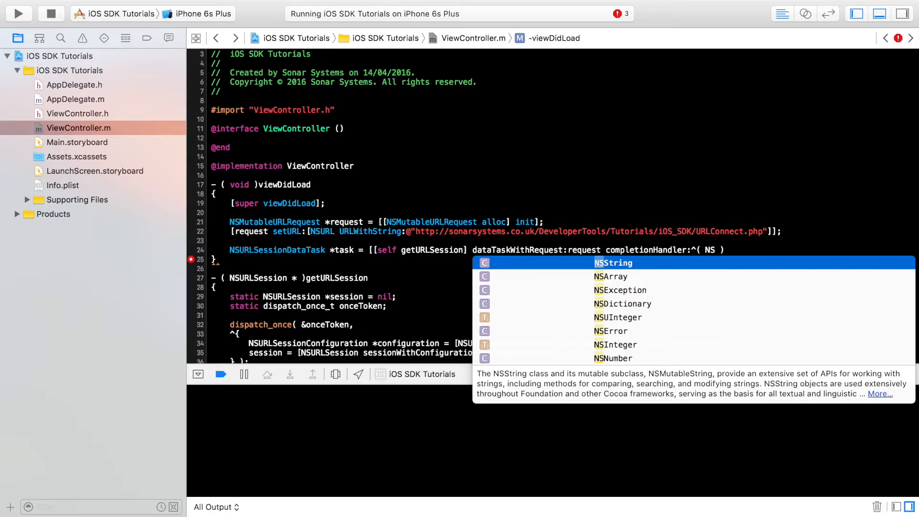
type("Data *")
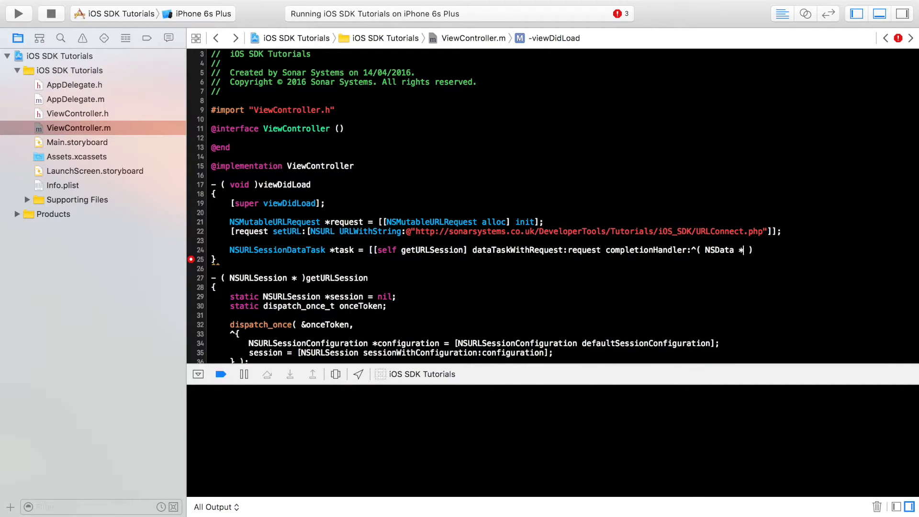
type("data")
type(", NSURL")
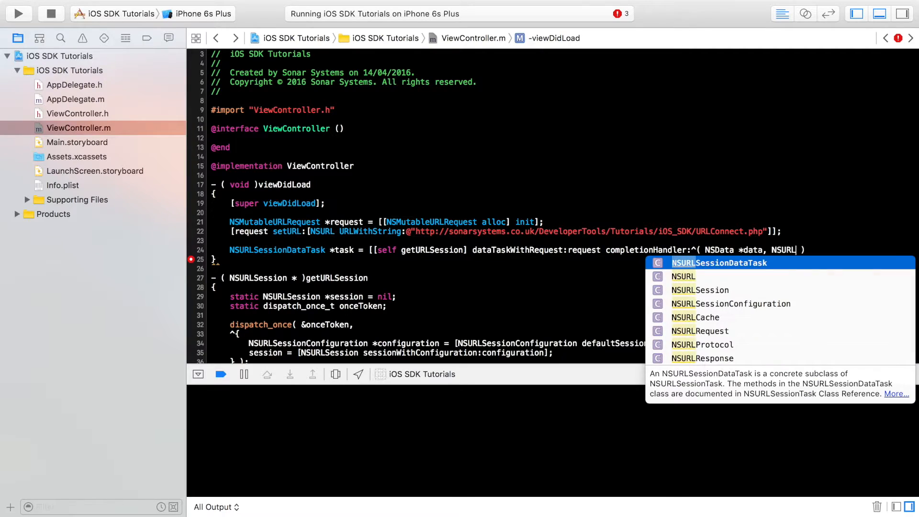
type("Re")
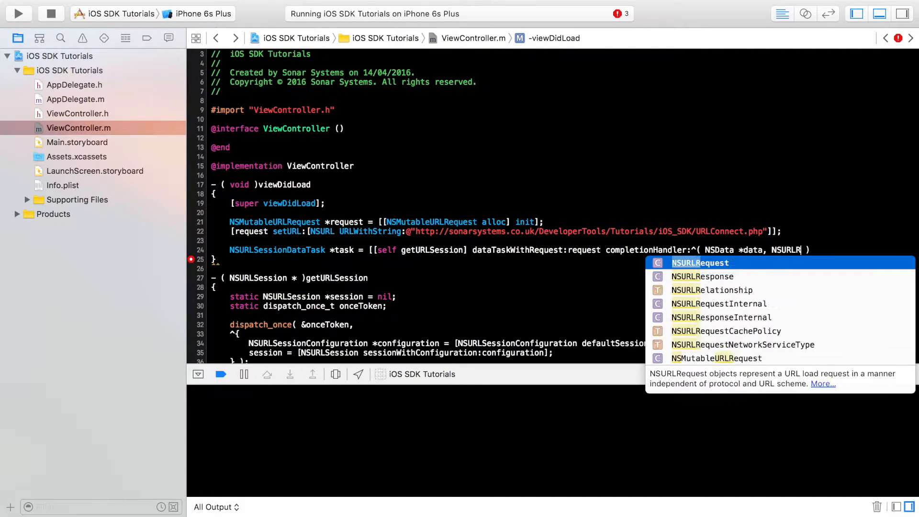
type("sp")
key("Tab")
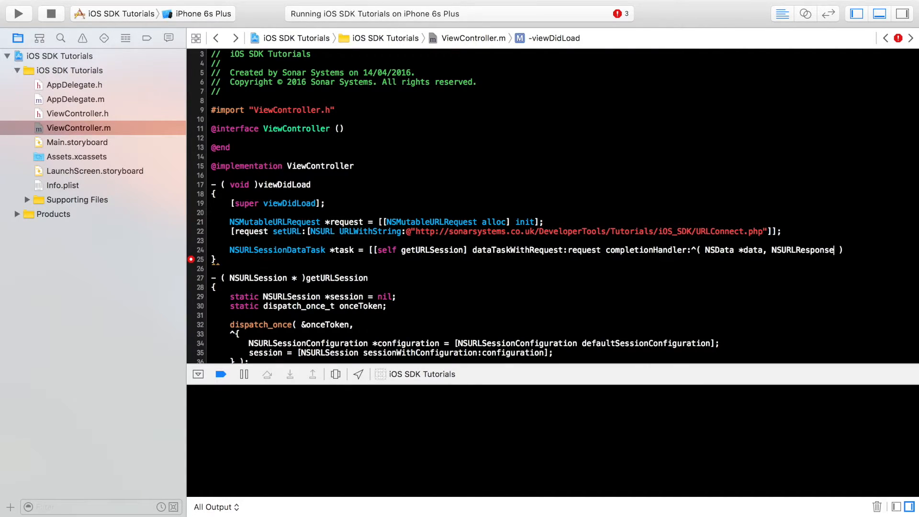
type("*respon")
type("se")
type(", NSEr")
key("Return")
type("*")
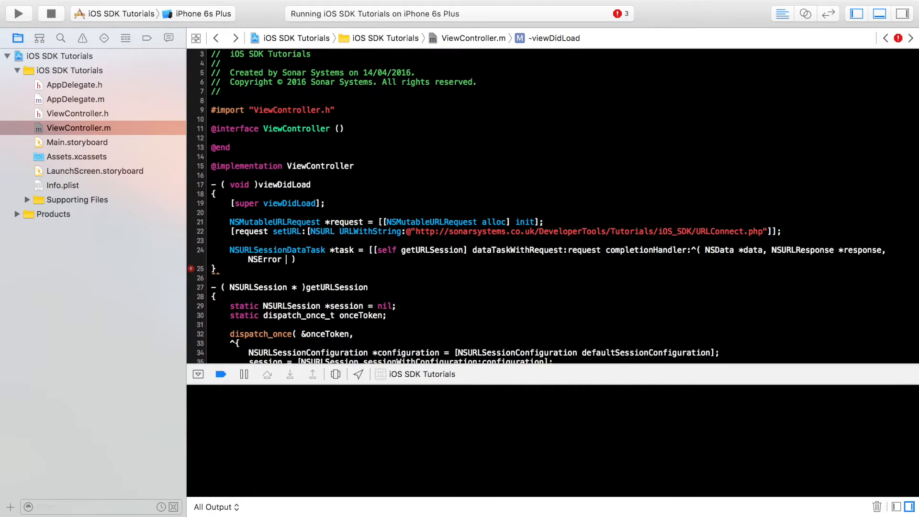
type("error")
Inside the handler body add dispatch_sync(dispatch_get_main_queue(), ^{ code });
key("Return")
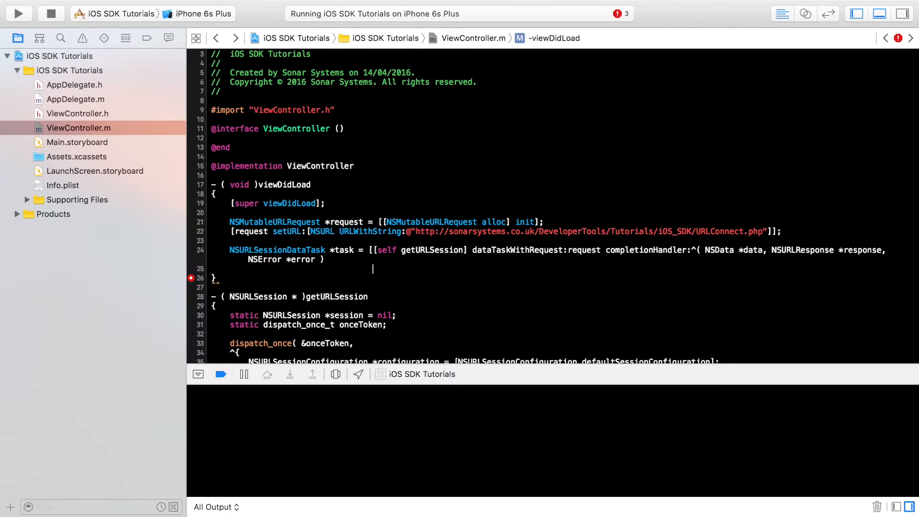
type("{")
key("Return")
key("Return")
type("}")
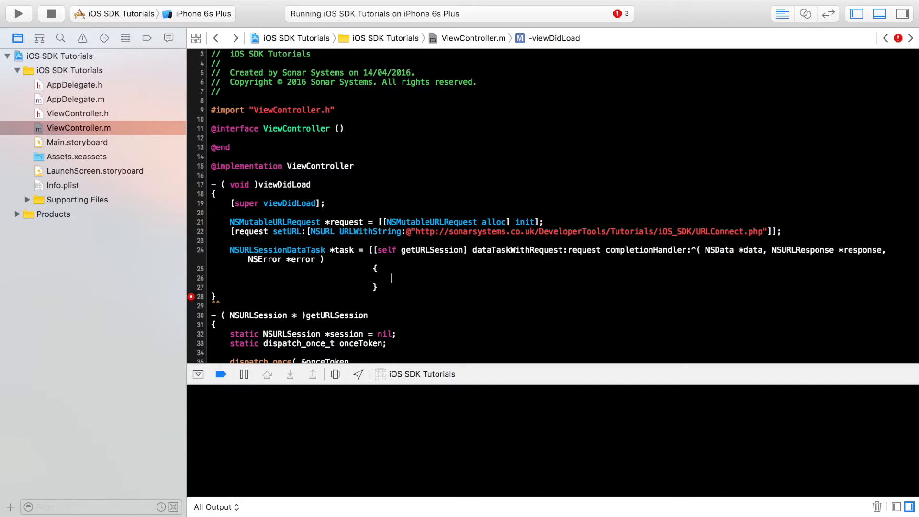
type("disp")
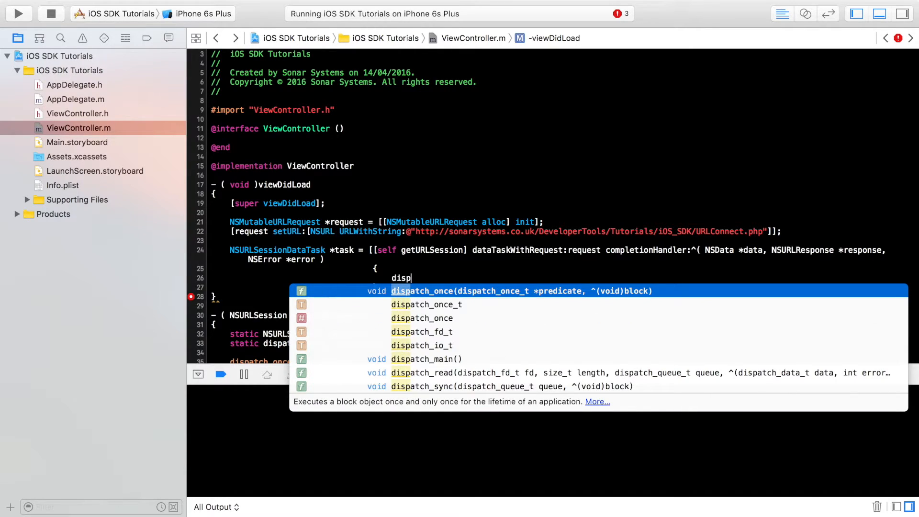
type("atch")
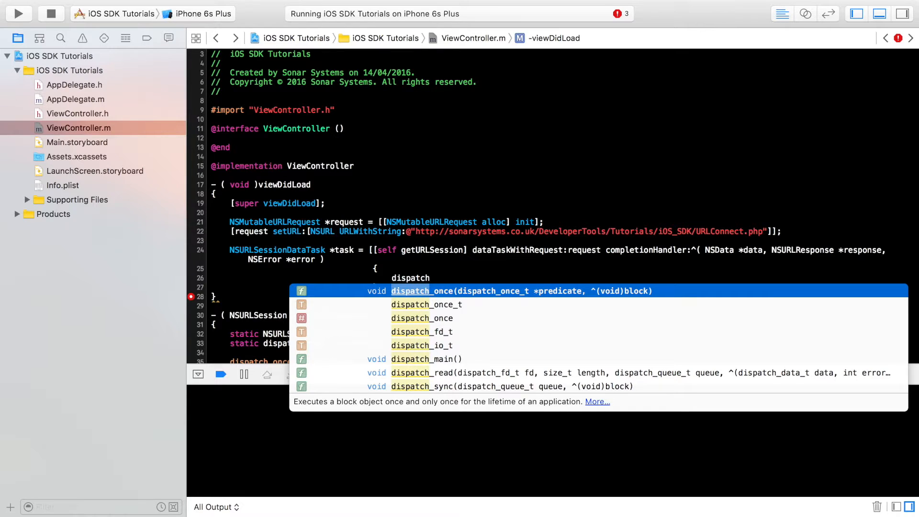
type("_syn")
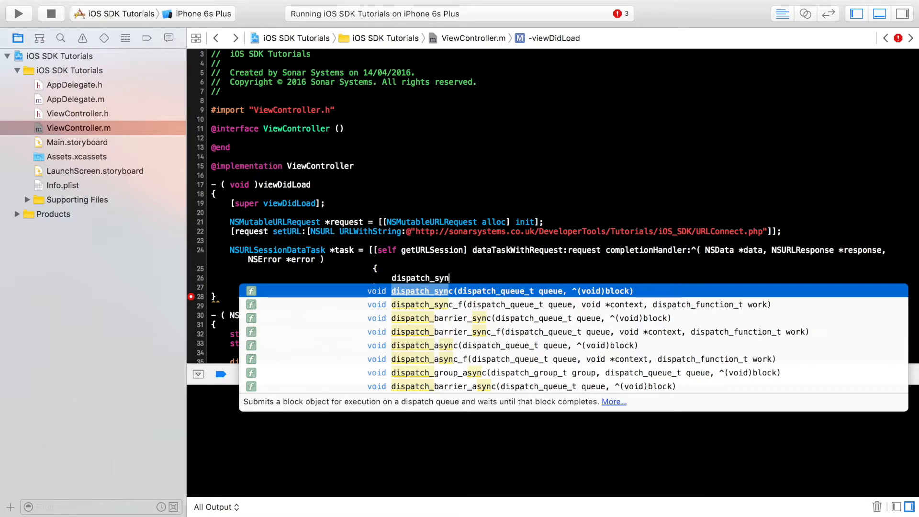
key("Return")
type("dis")
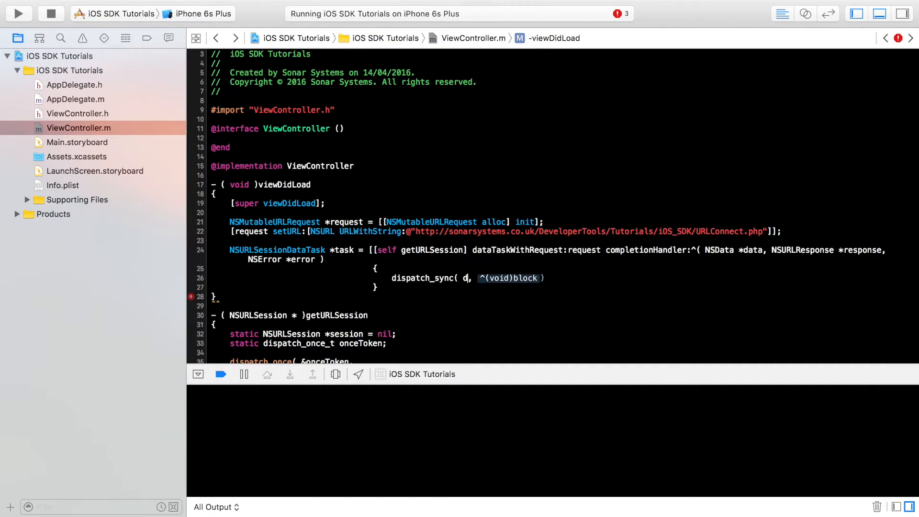
type("pat")
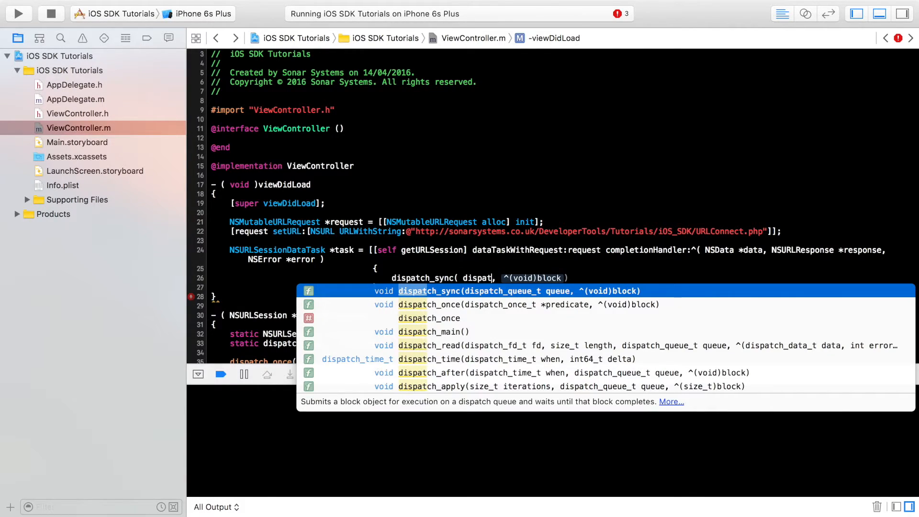
type("ch_get")
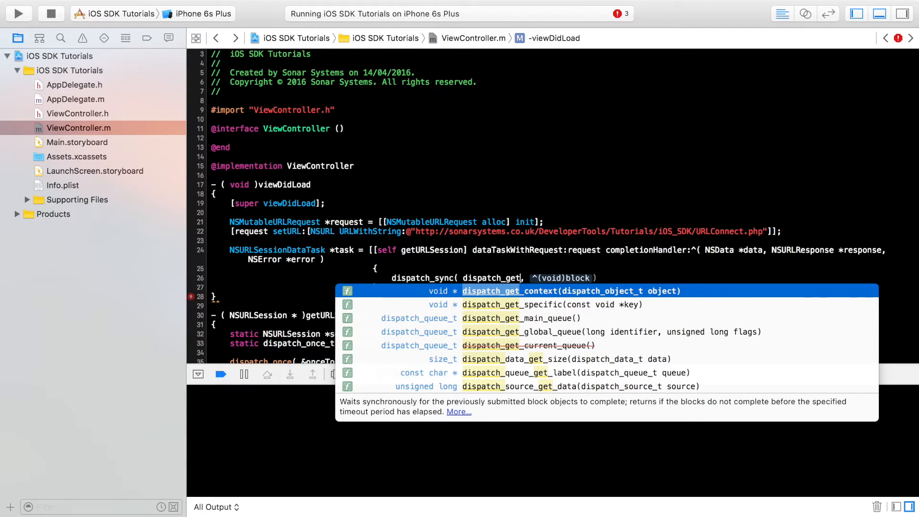
type("_m")
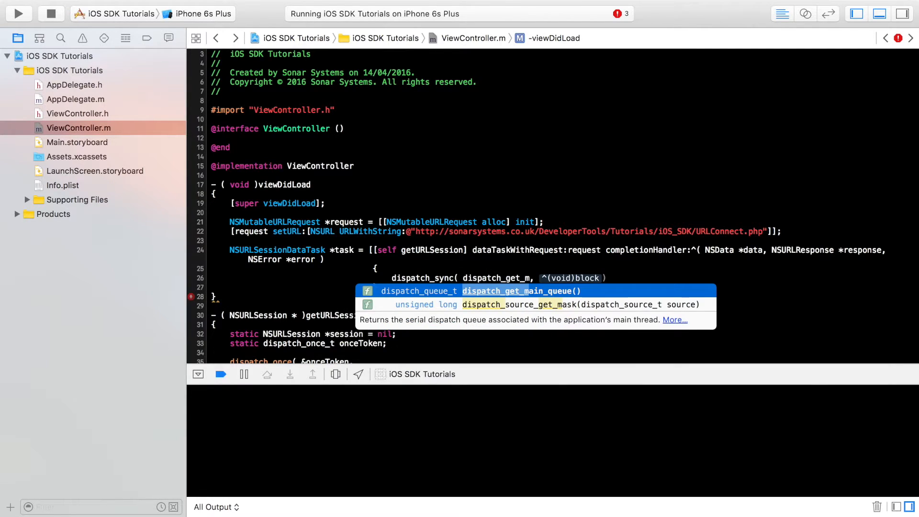
type("ain_queue")
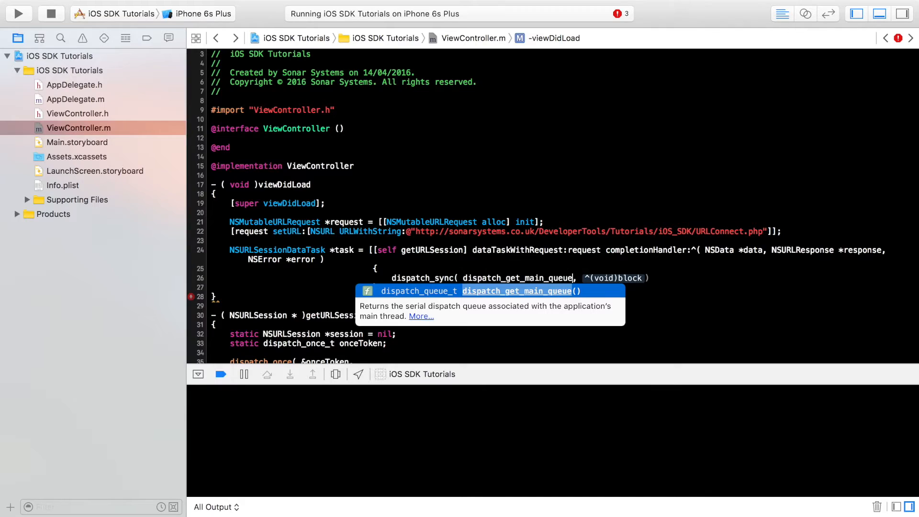
key("Return")
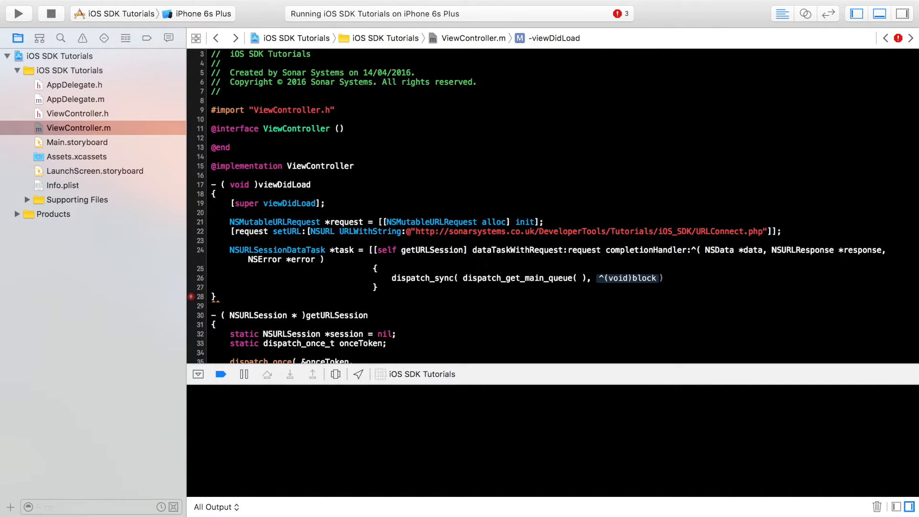
key("Tab")
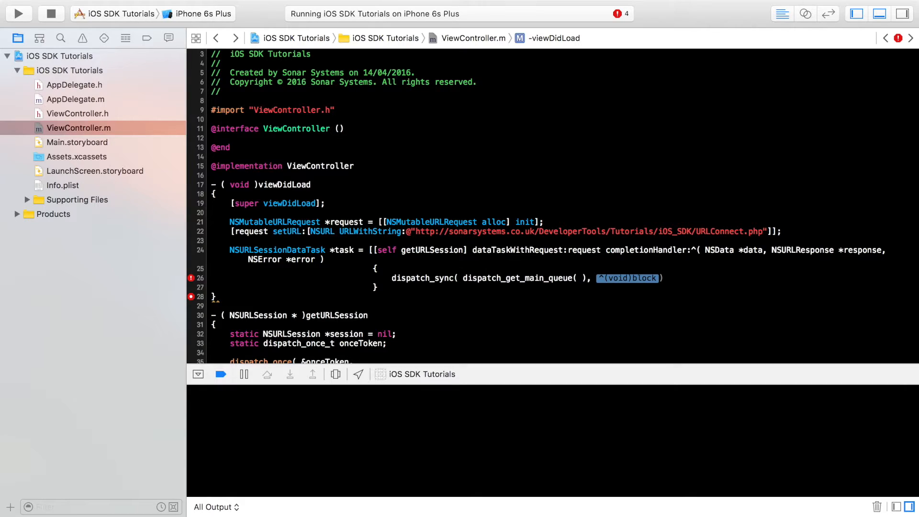
key("Return")
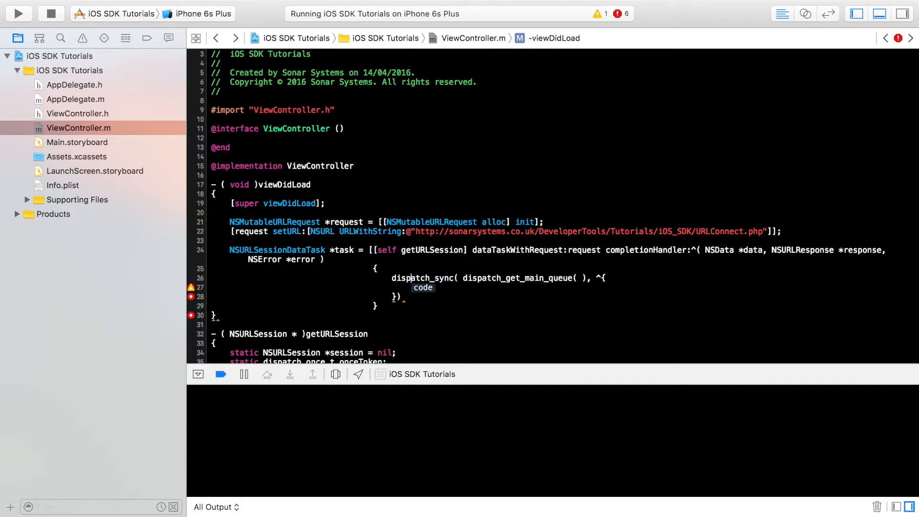
Reformat the block opening onto its own line, close with ];, and view the line 28 warning
key("Up")
key("Return")
key("super+bracketleft")
key("super+bracketleft")
key("super+bracketleft")
key("super+bracketleft")
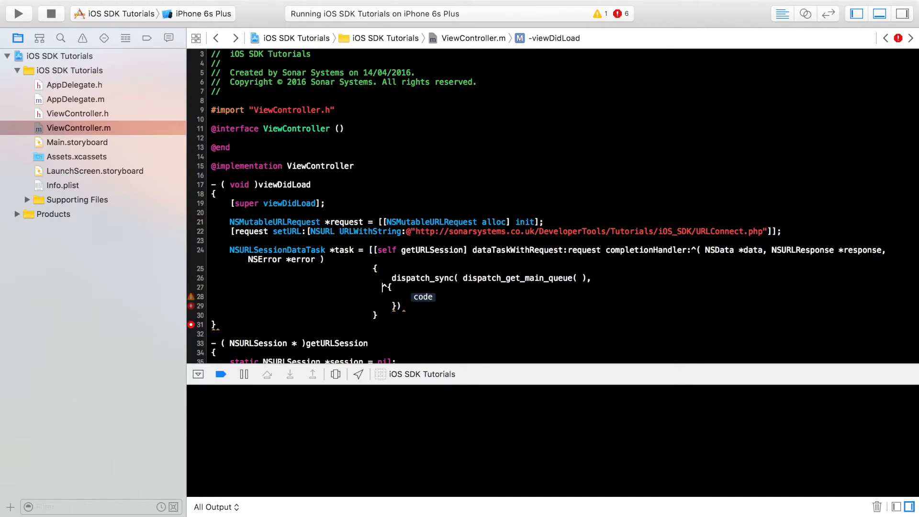
key("Down")
type(";")
type(" ]")
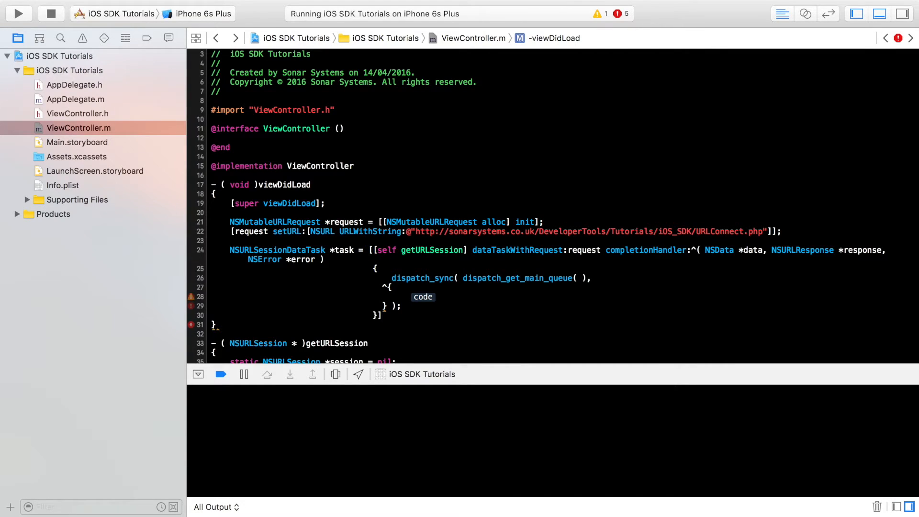
type(";")
left_click(192, 297)
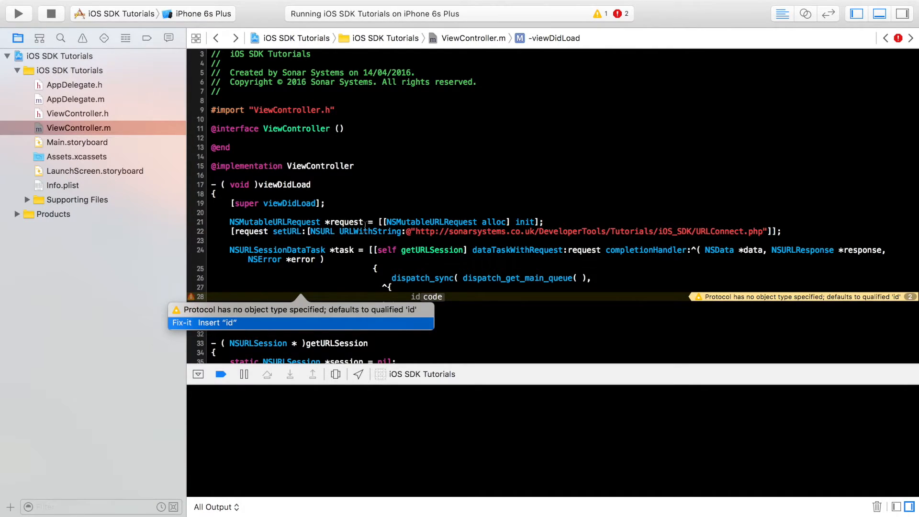
Dismiss the Fix-it, delete the code placeholder on line 28 and build with Cmd+B
left_click(234, 324)
left_click(423, 296)
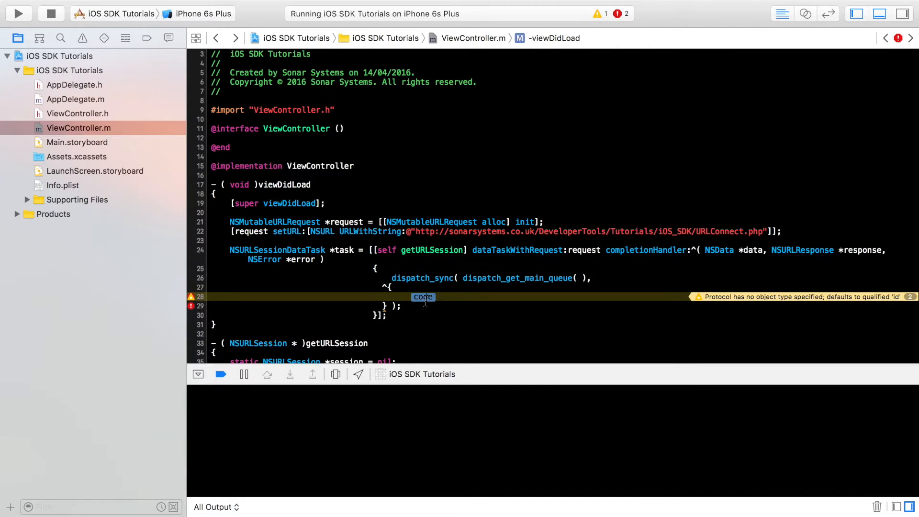
key("BackSpace")
key("super+b")
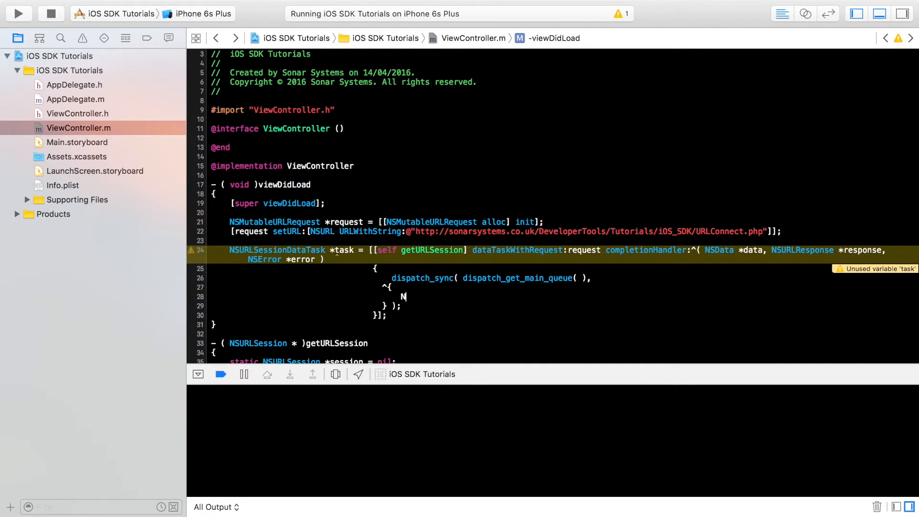
type("NSS")
key("Return")
key("BackSpace")
key("BackSpace")
key("BackSpace")
key("BackSpace")
key("BackSpace")
key("BackSpace")
key("BackSpace")
key("BackSpace")
double_click(568, 253)
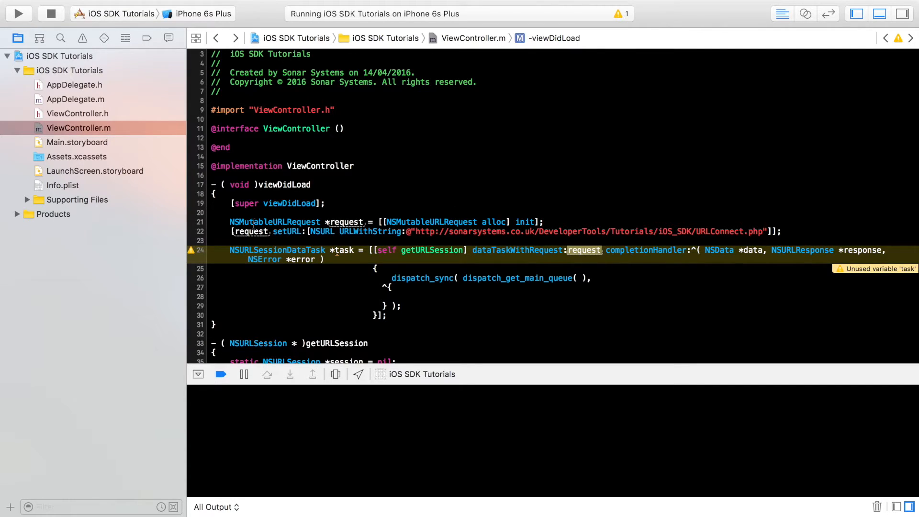
double_click(313, 223)
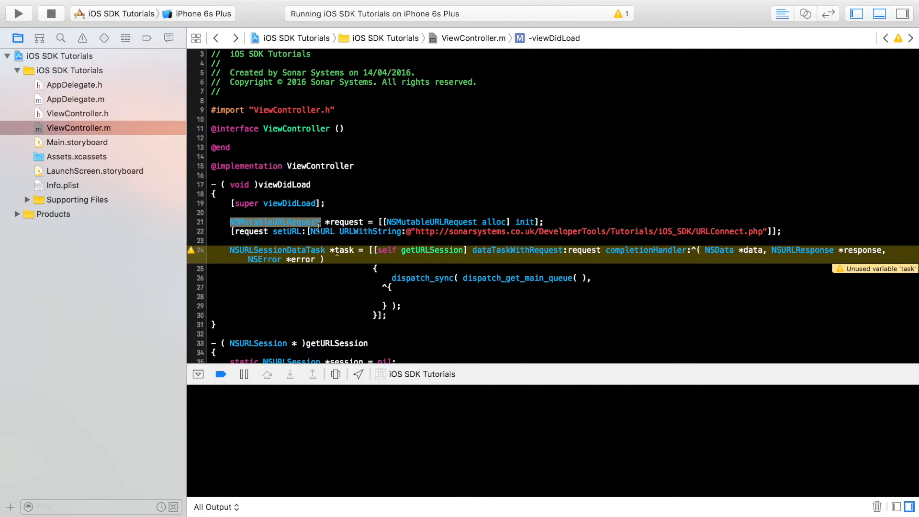
left_click(321, 223)
left_click(355, 231)
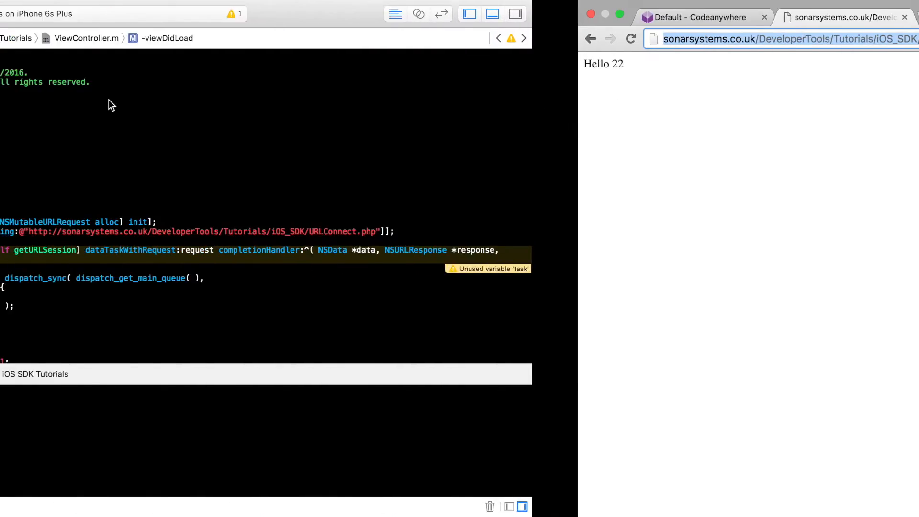
scroll(736, 287, "up", 1)
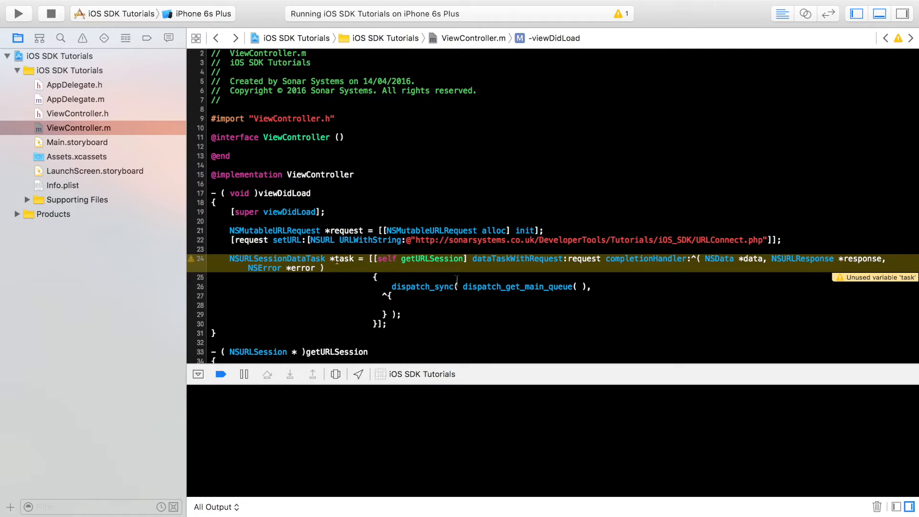
Place the caret inside dispatch_sync on line 26 after checking Hello 22 in Chrome
left_click(433, 287)
type("a")
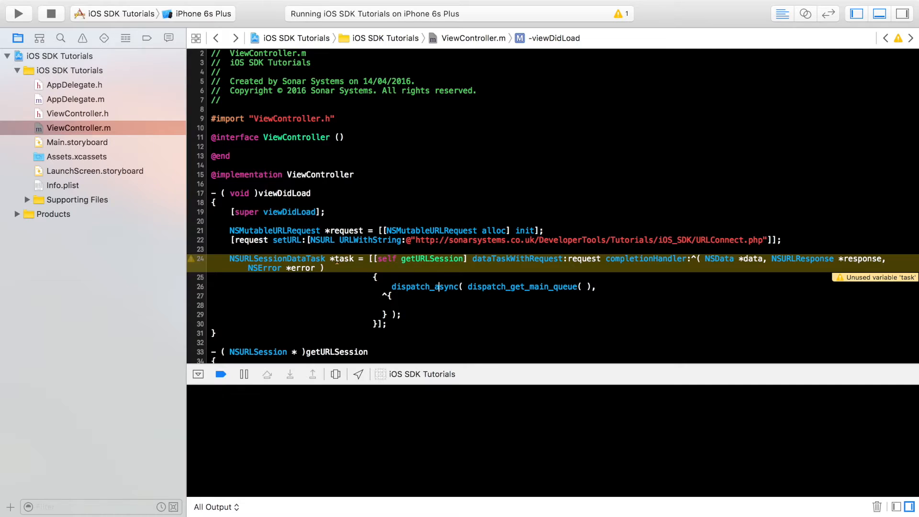
Change the call to dispatch_async and re-indent line 26
left_click(391, 287)
key("BackSpace")
key("BackSpace")
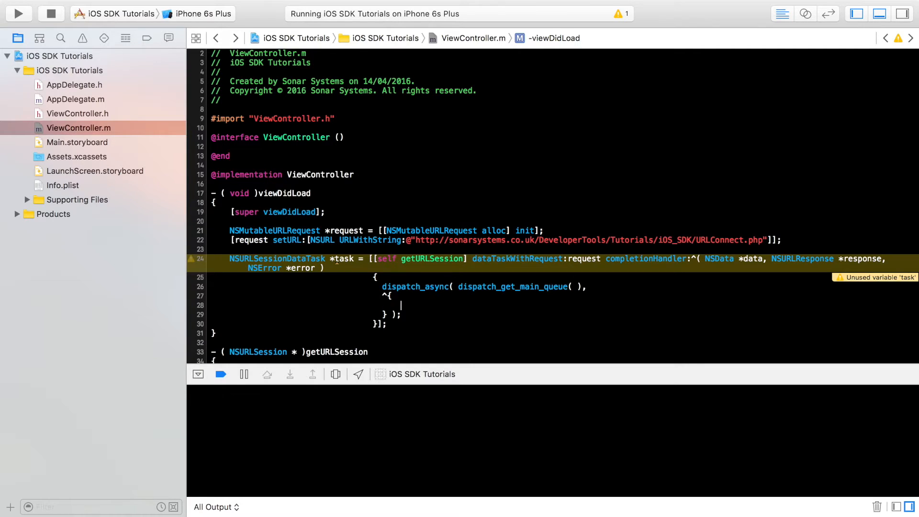
type("NSL")
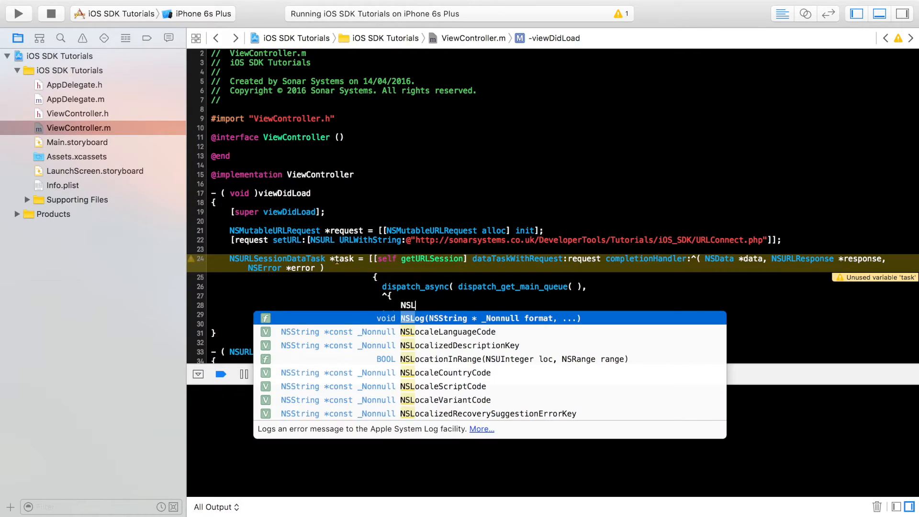
type("og( ")
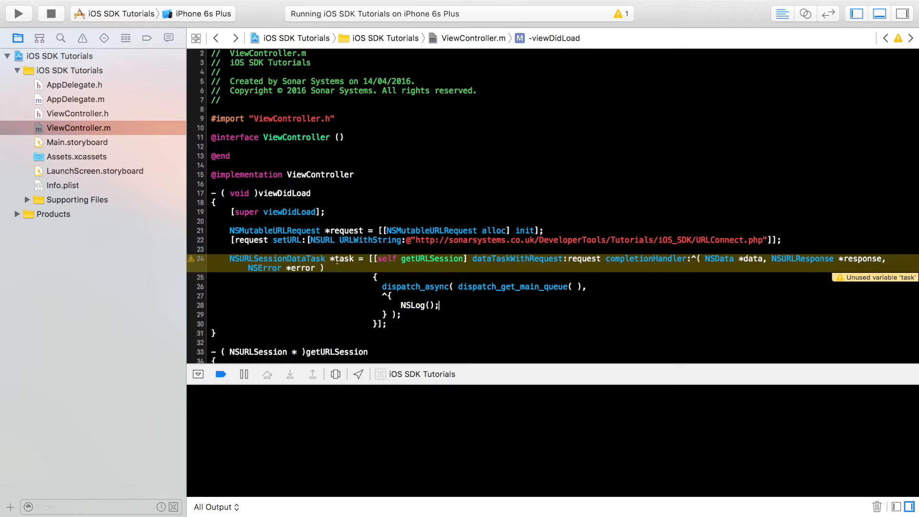
type(");")
Add NSLog( "%@", data ); to the main-queue block and rerun the app
key("Left")
key("Left")
type("\"\"")
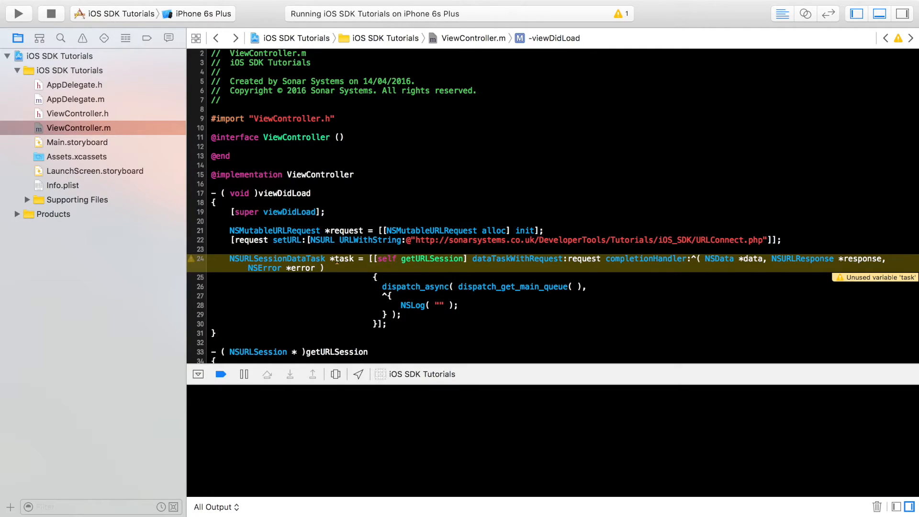
type("@")
key("BackSpace")
type("%")
type("@")
type(", ")
type("data")
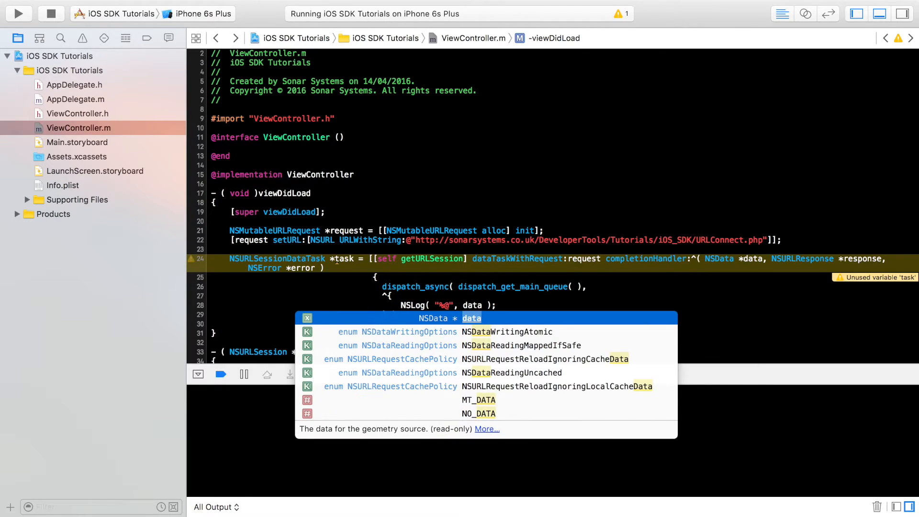
key("Escape")
key("super+r")
key("Return")
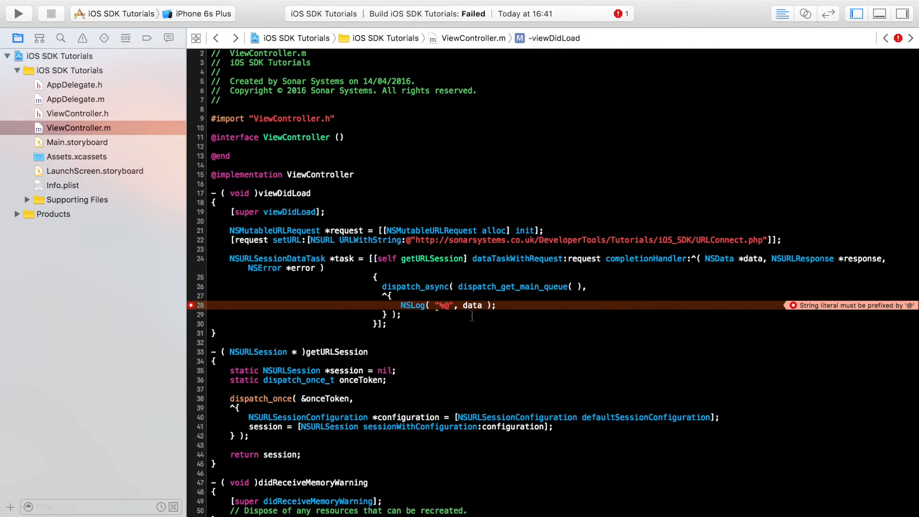
Add the missing @ prefix to the format string and build and run with Cmd+R
left_click(437, 305)
type("@")
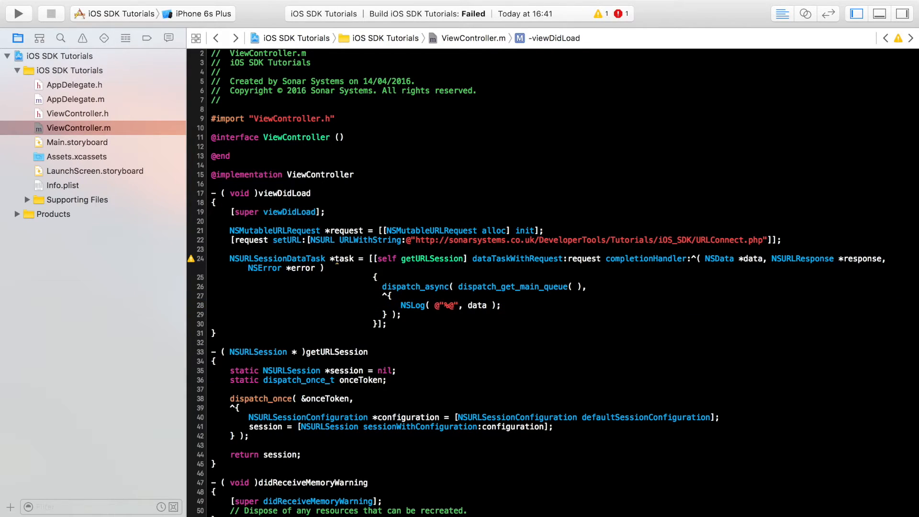
key("super+r")
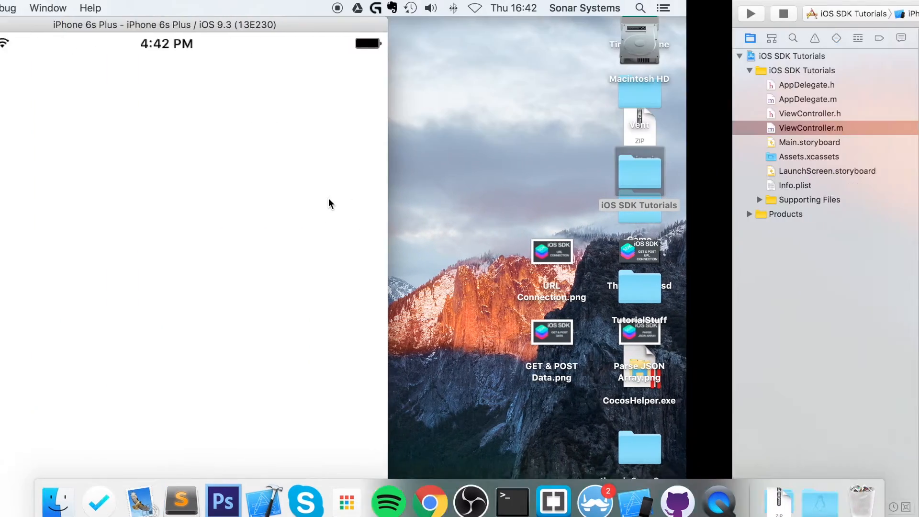
Switch back to Xcode from the simulator and drag the debug area up to show the console
key("ctrl+Right")
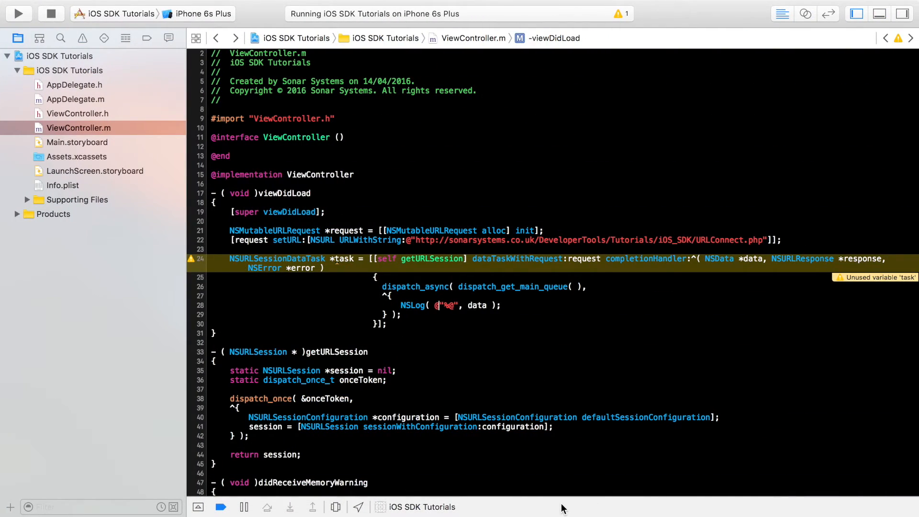
mouse_move(546, 507)
left_mouse_down()
mouse_move(504, 330)
mouse_move(504, 353)
left_mouse_up()
scroll(401, 329, "up", 1)
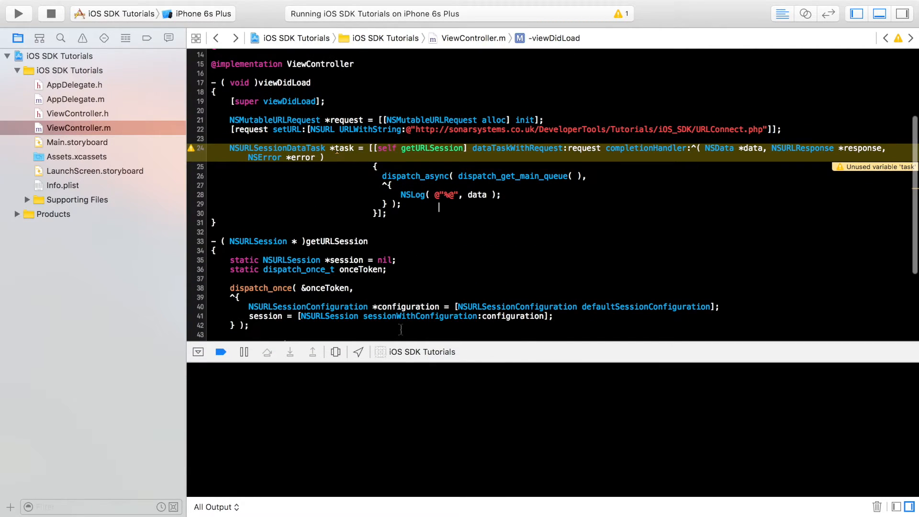
scroll(401, 327, "down", 1)
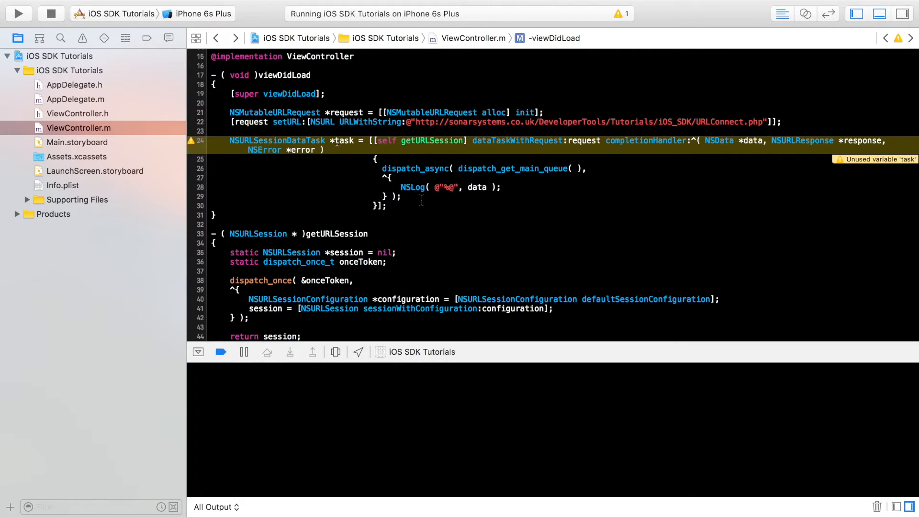
Add [task resume]; after the data task, rerun the app, then open Info.plist after the blocked-HTTP console message
key("Return")
key("Return")
type("[ta")
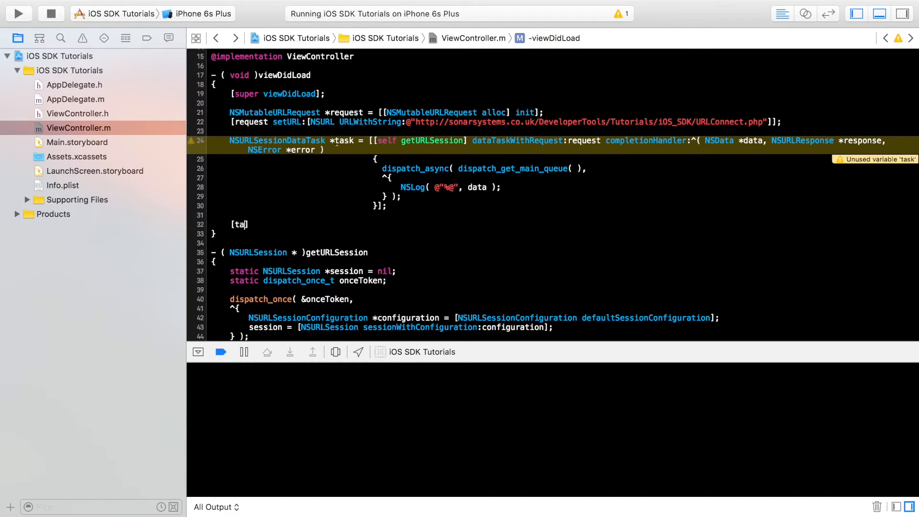
type("sk resume")
type("];")
key("super+r")
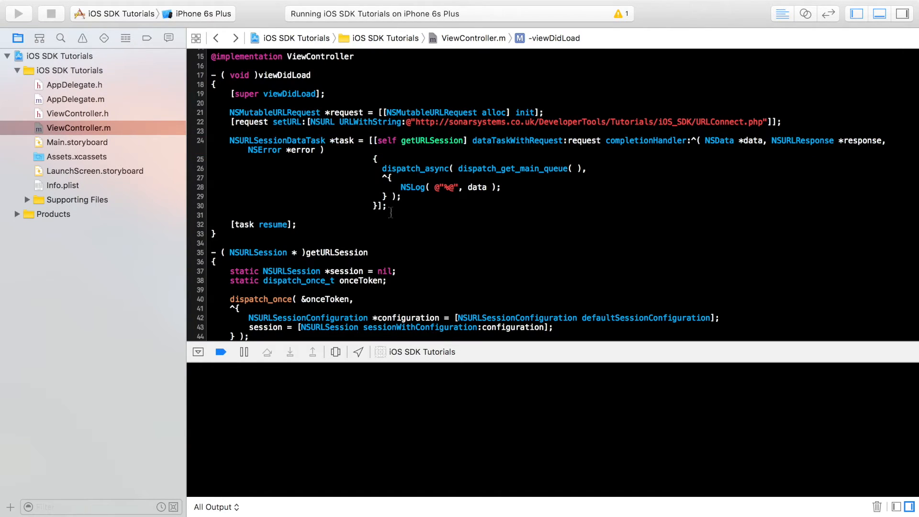
key("Return")
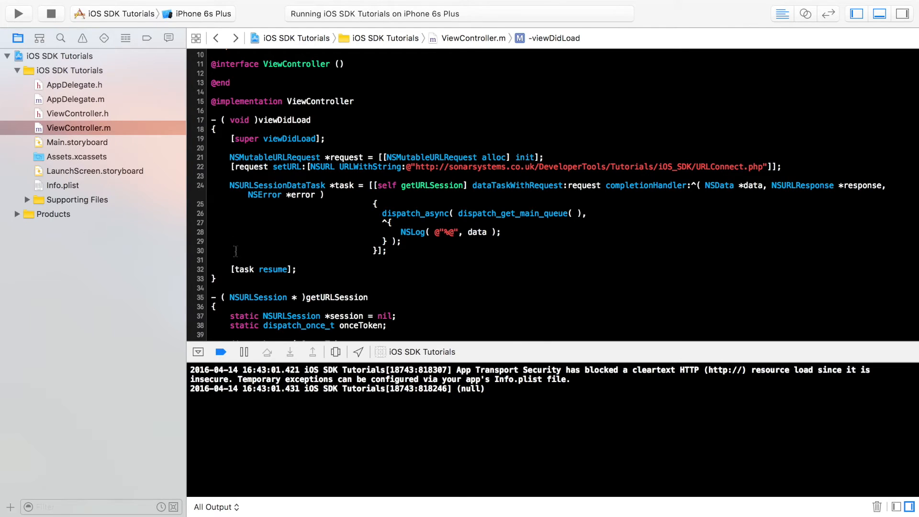
left_click(109, 188)
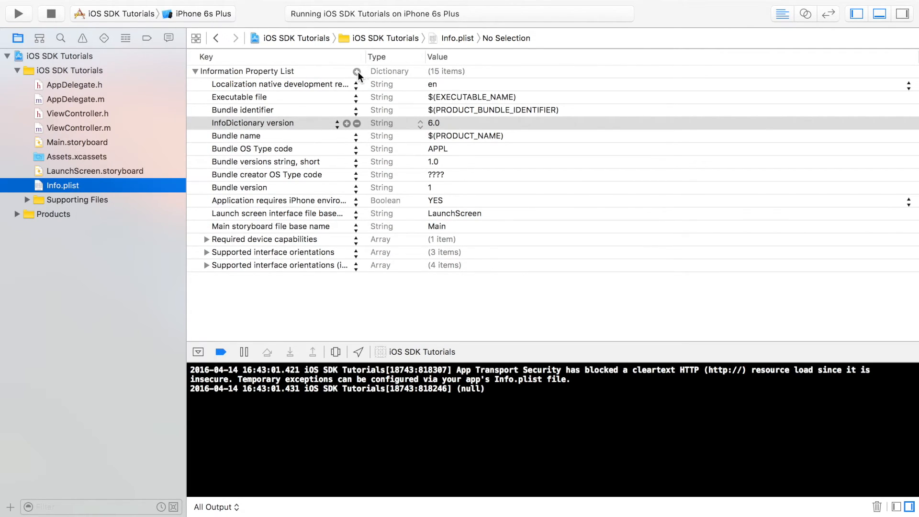
Add App Transport Security Settings to Info.plist with Allow Arbitrary Loads set to YES
left_click(356, 70)
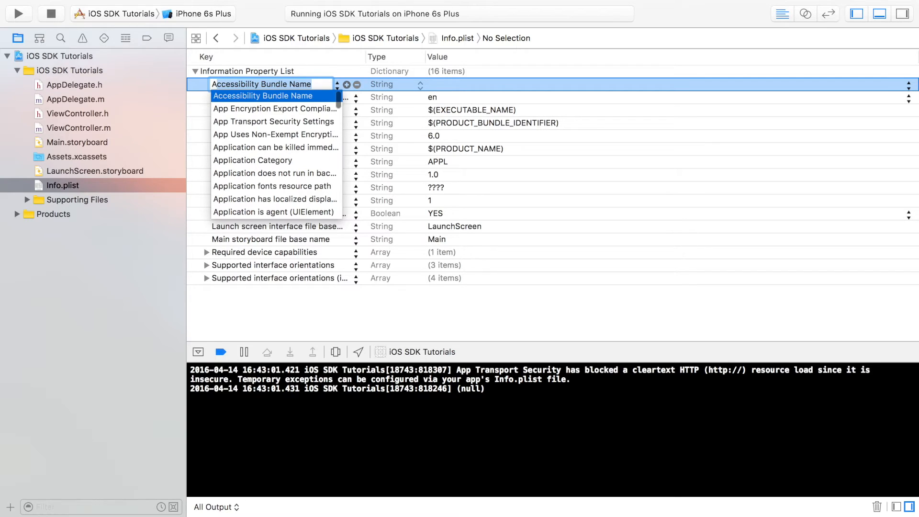
type("pp Transport Security Settings")
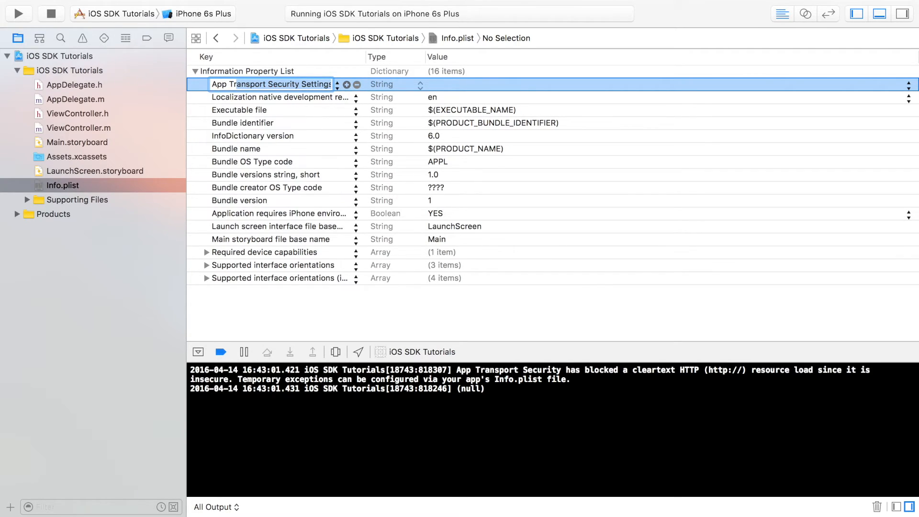
key("Return")
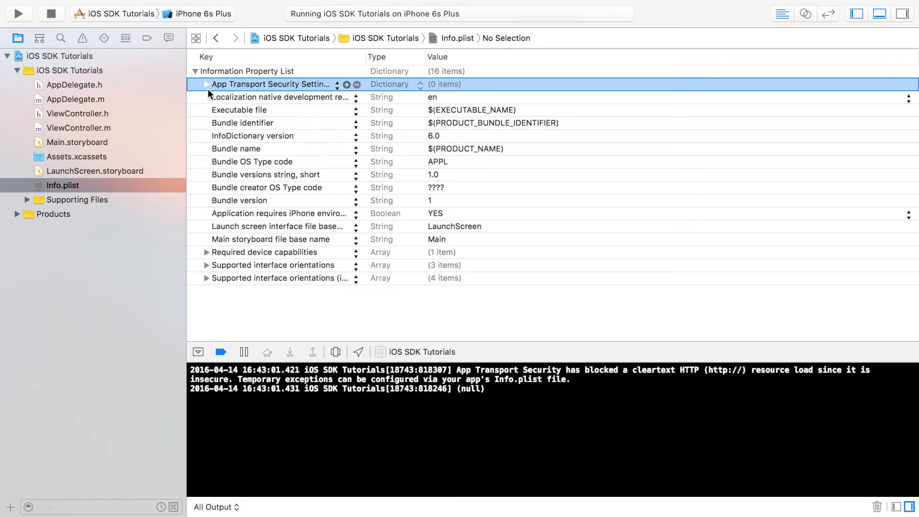
left_click(347, 84)
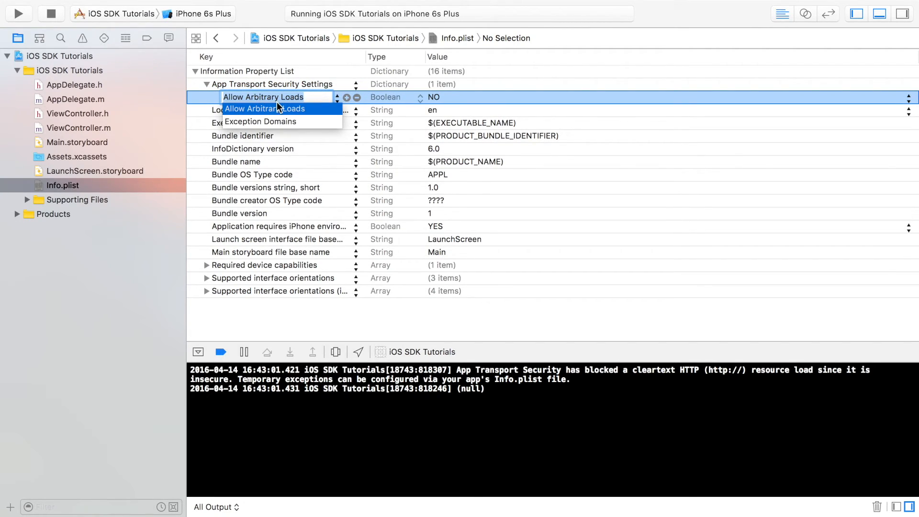
left_click(311, 108)
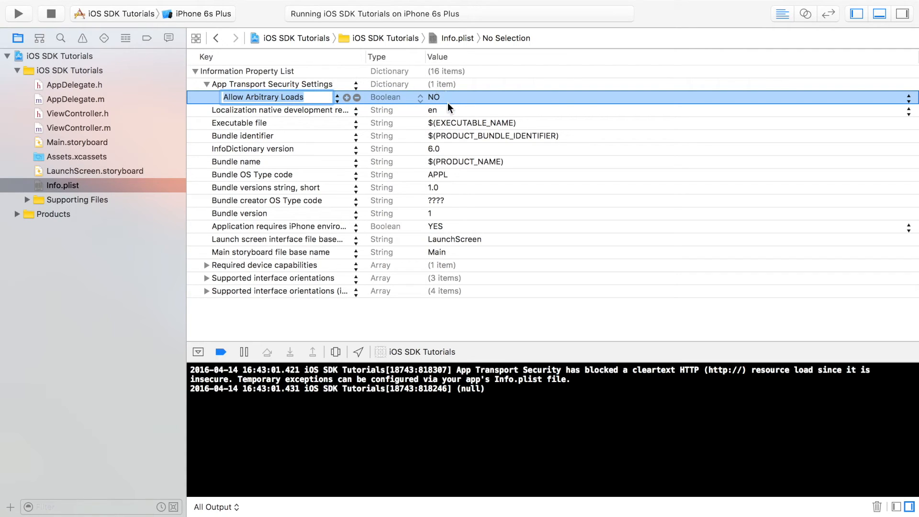
double_click(434, 99)
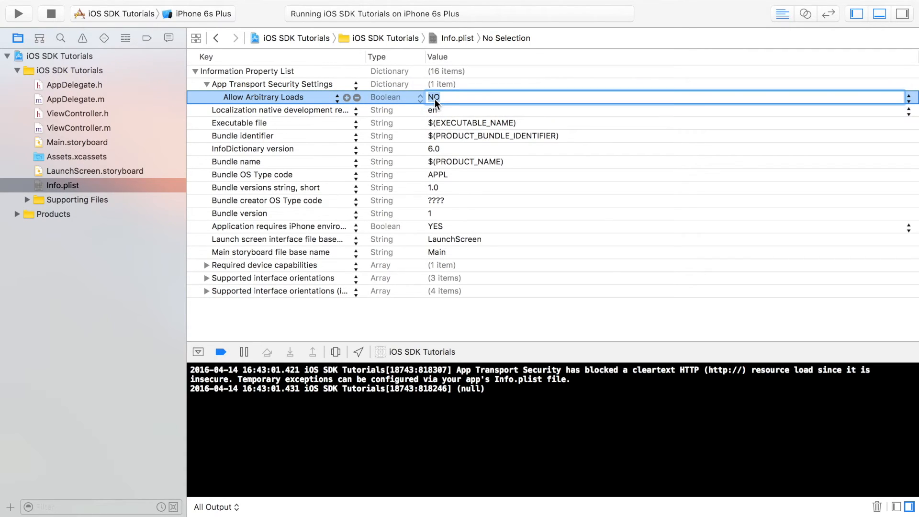
type("YES")
Rerun the app and highlight the fetched hex bytes logged in the console
key("super+r")
key("Return")
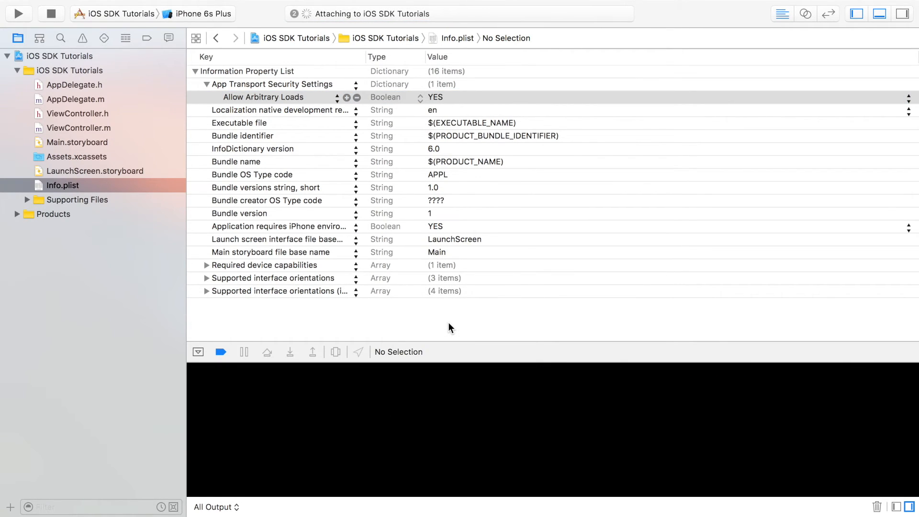
key("ctrl+Right")
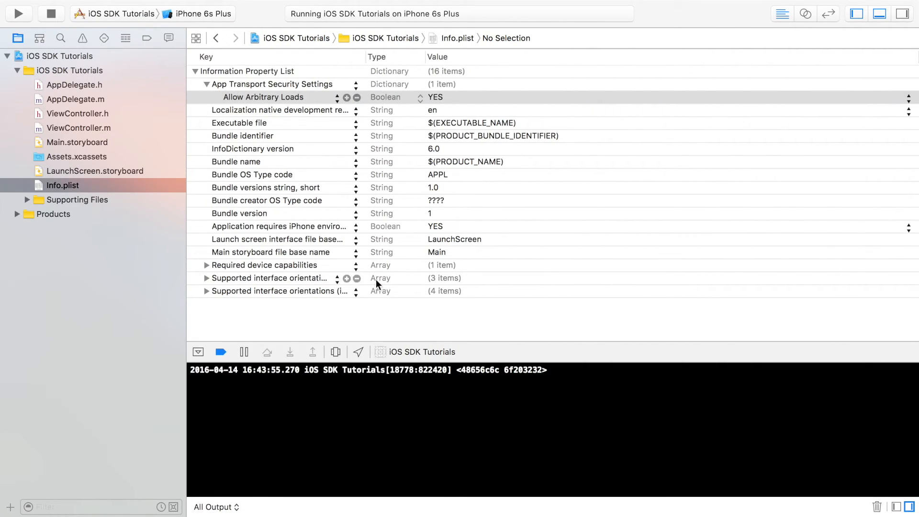
left_click_drag(461, 370, 528, 370)
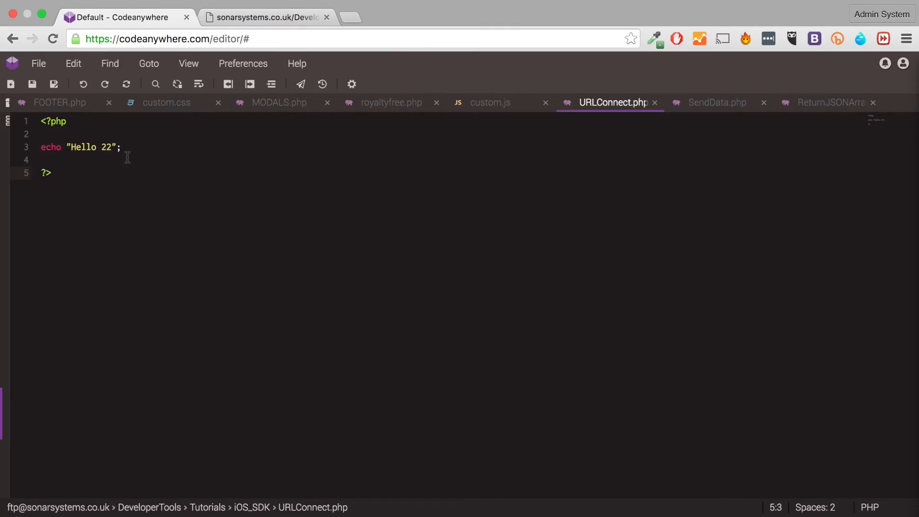
key("ctrl+Left")
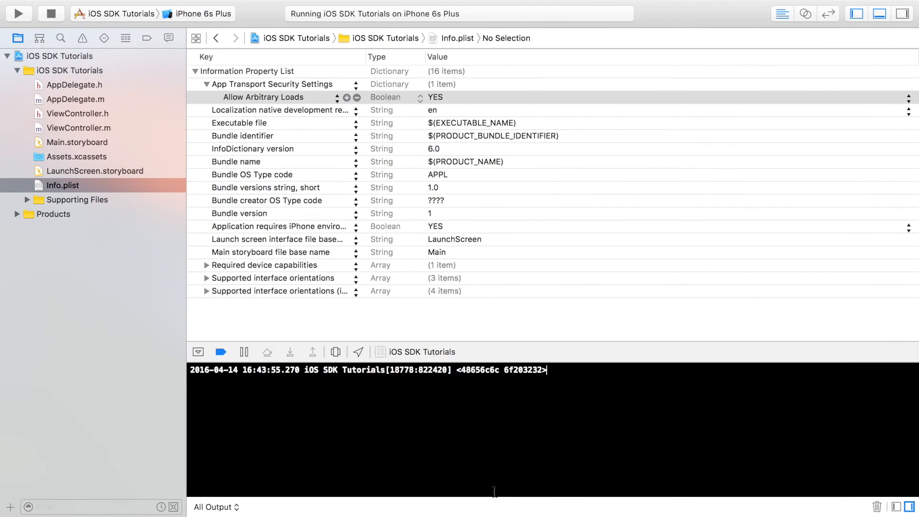
In ViewController.m add NSString *result = [[NSString alloc] initWithData:data encoding:NSASCIIStringEncoding]; above NSLog
left_click(76, 127)
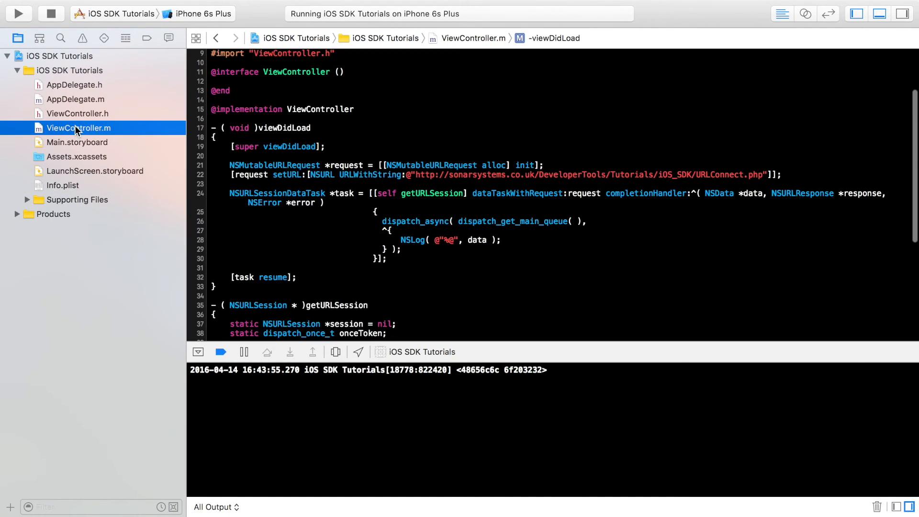
left_click(483, 245)
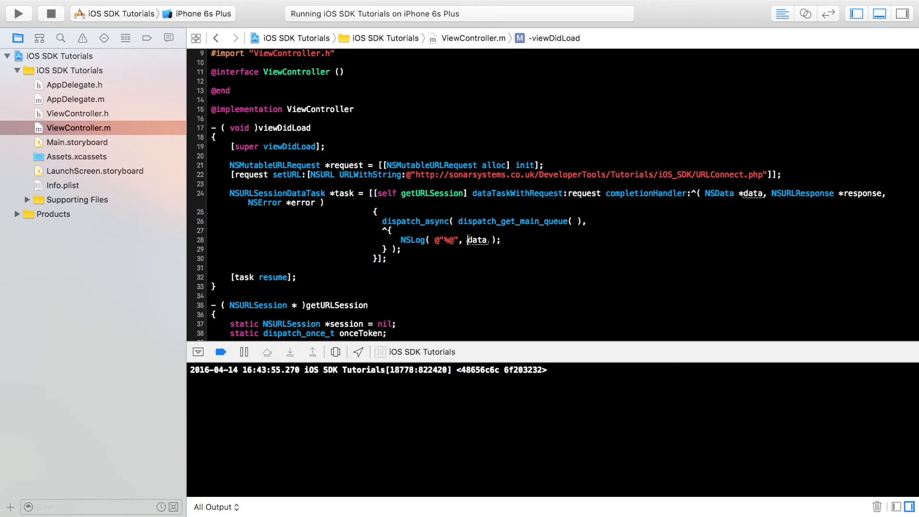
key("Return")
key("Return")
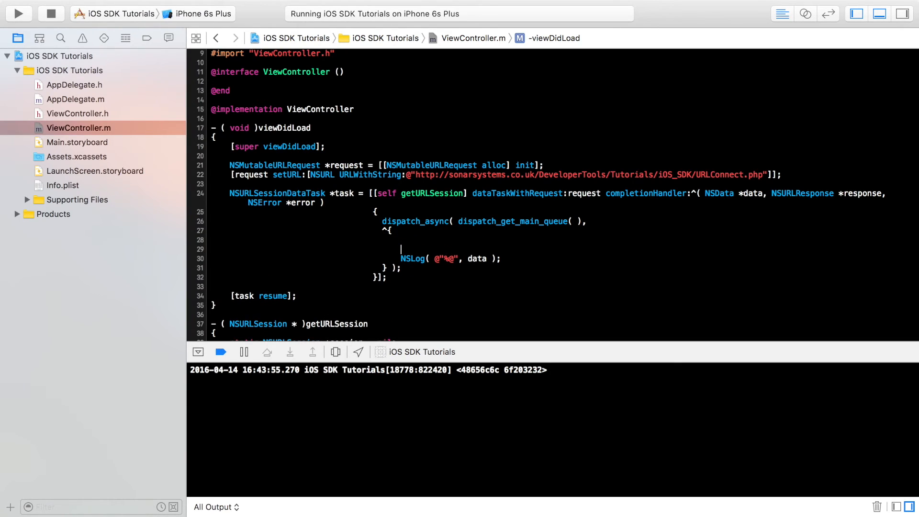
type("NSS")
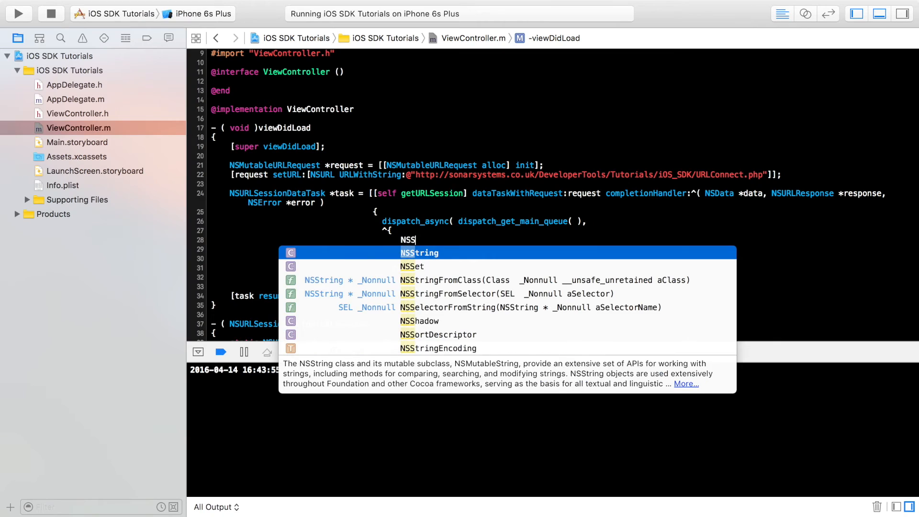
key("Tab")
type("*result ")
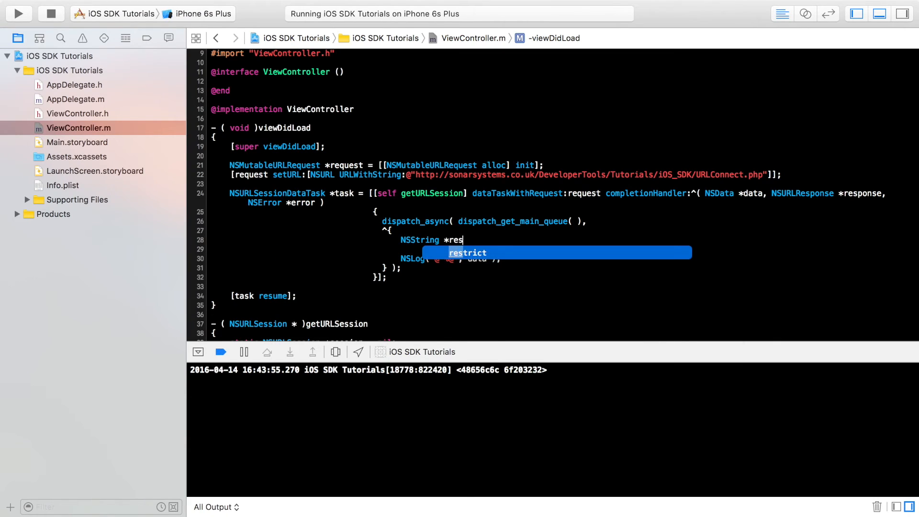
type("= [[")
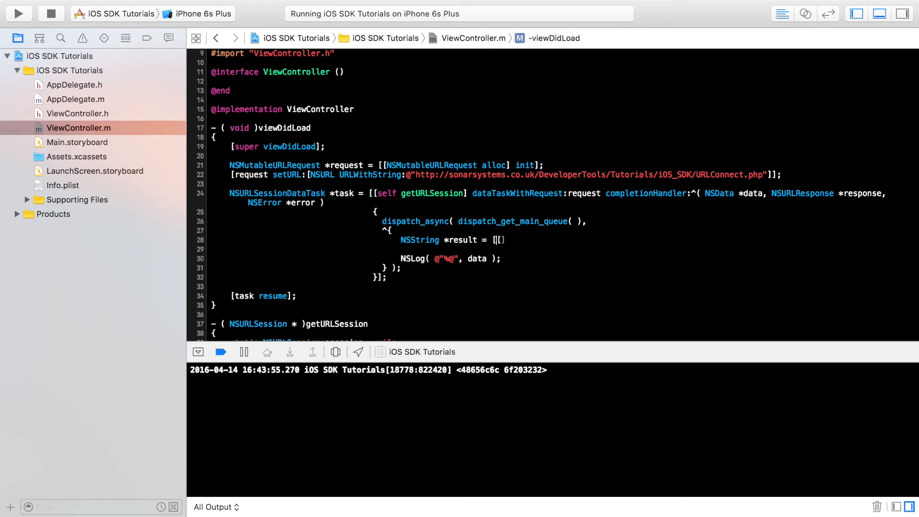
type("NS")
key("Tab")
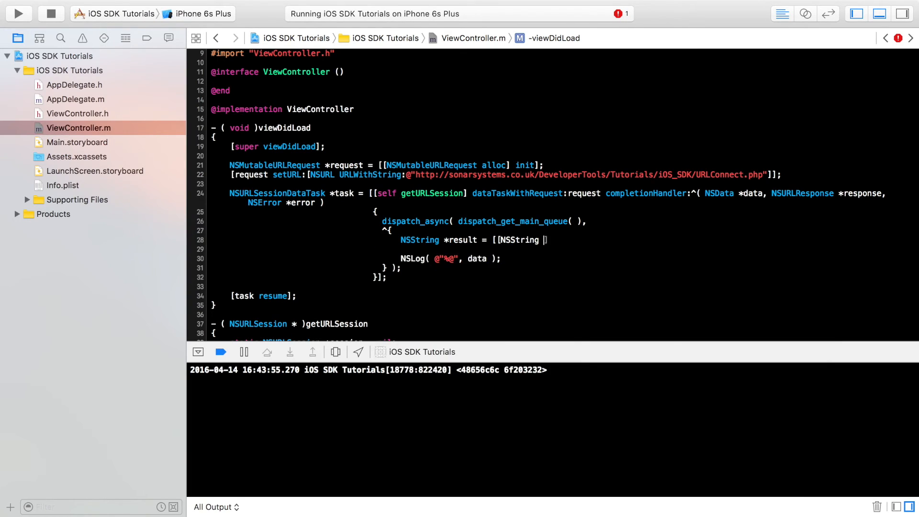
type("alloc")
type("]")
type(" i")
key("Escape")
type("nit")
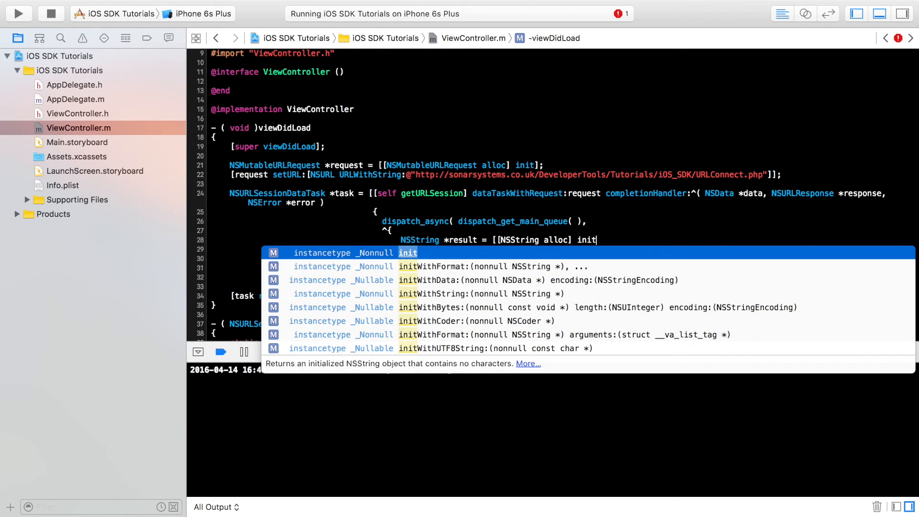
type("wi")
key("Down")
key("Return")
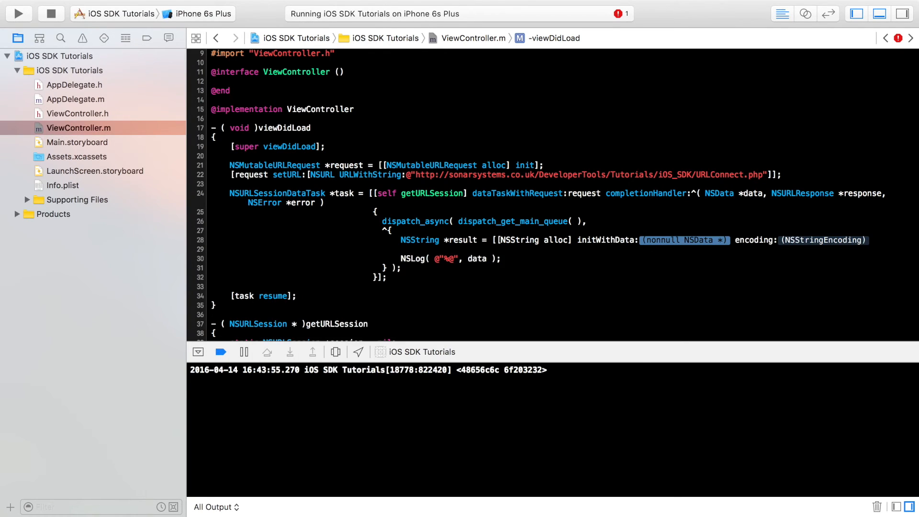
type("data")
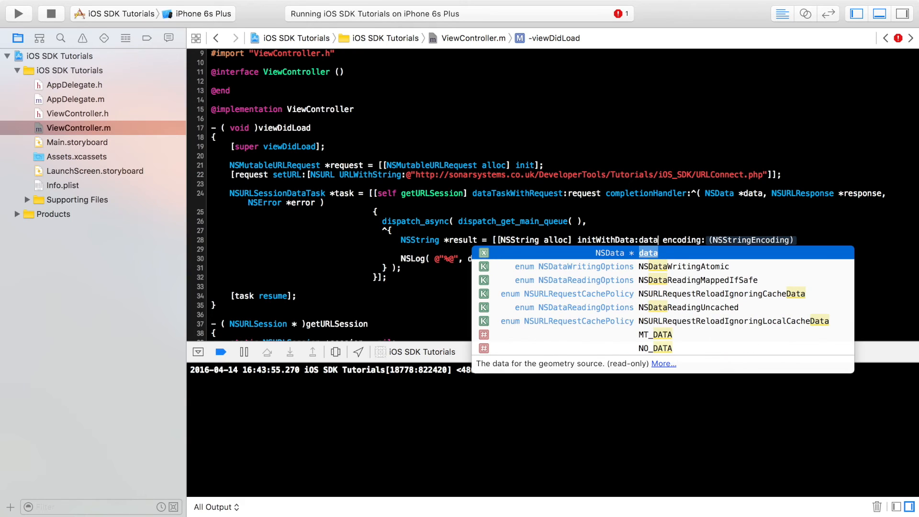
key("Tab")
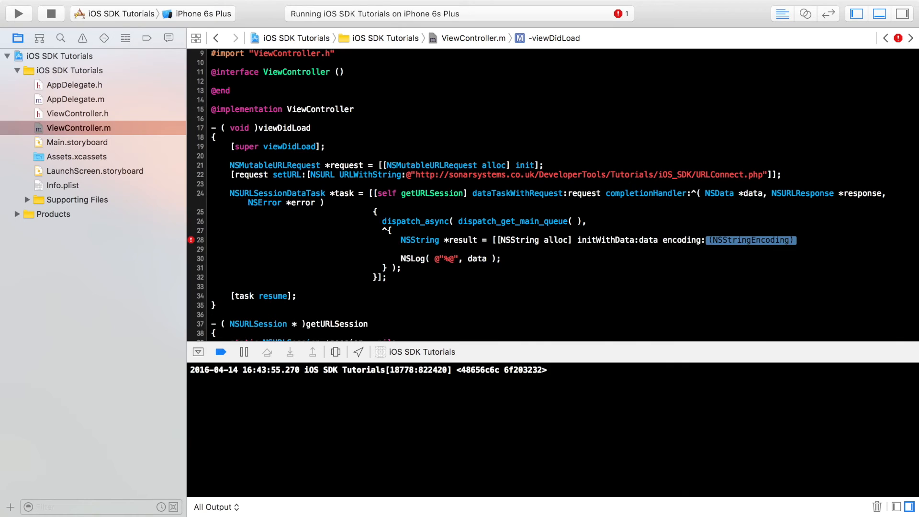
type("NSASC")
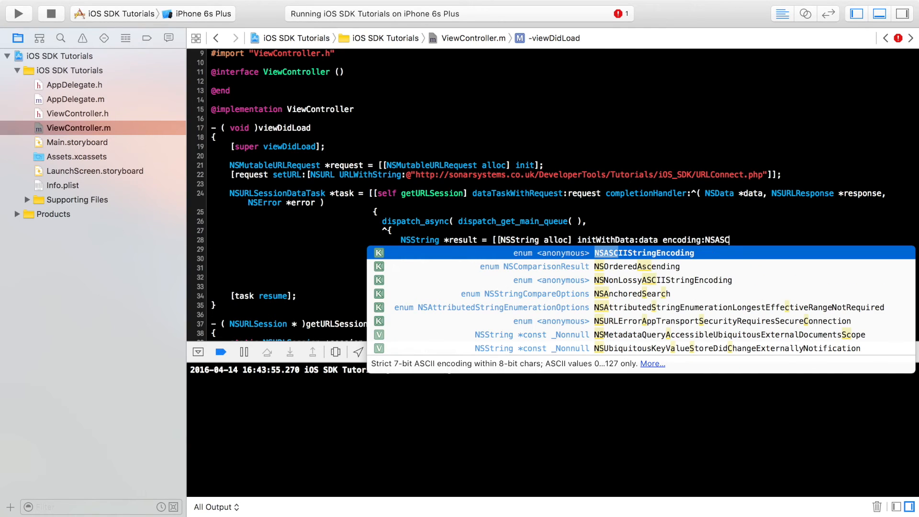
key("Tab")
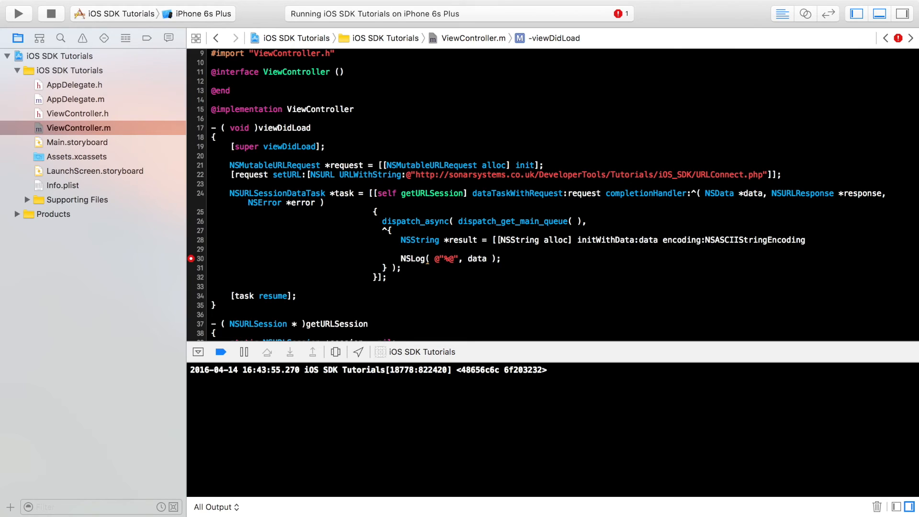
type("];")
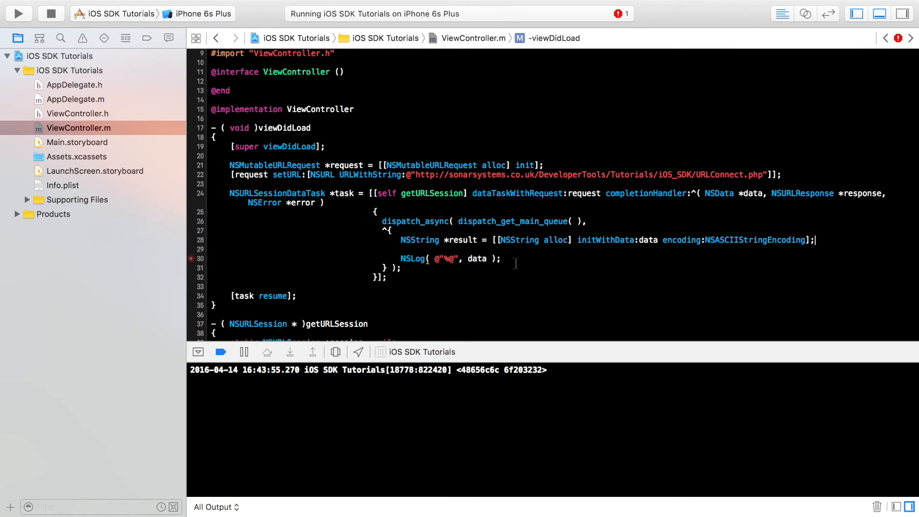
Change NSLog to print result instead of data and rebuild and rerun the app
double_click(477, 259)
type("result")
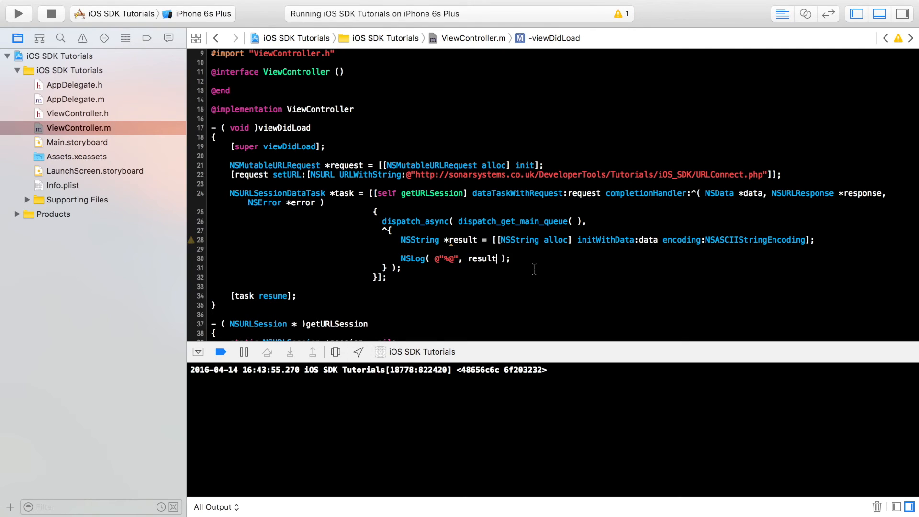
key("super+r")
key("Return")
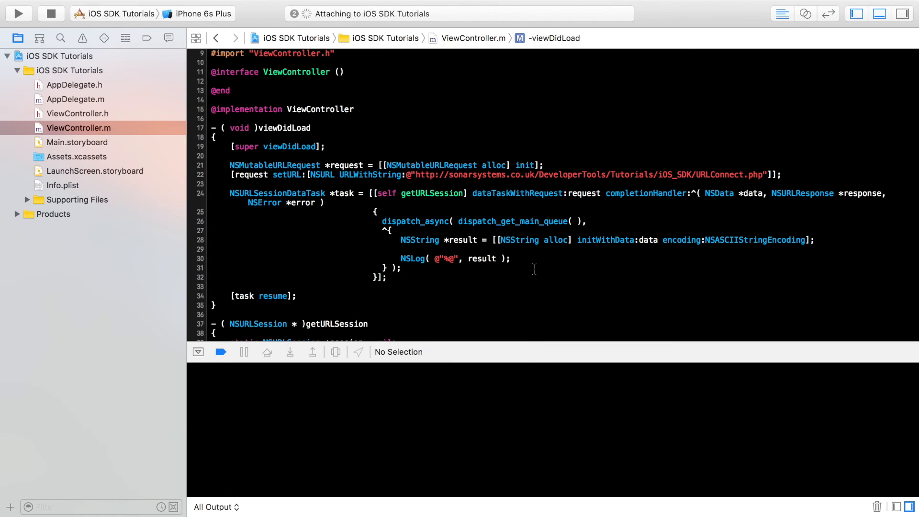
Return to Xcode, confirm the console shows Hello 22, and column-select the indentation on lines 25–32
key("super+Tab")
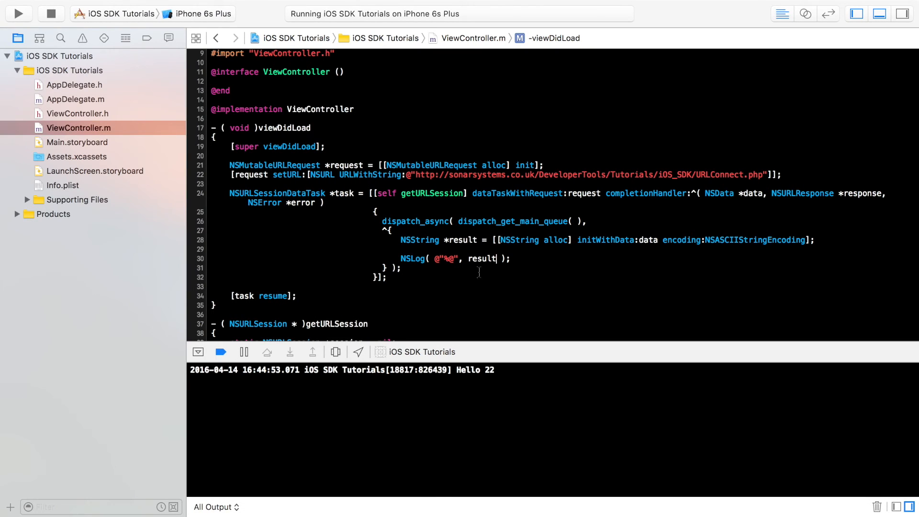
left_click_drag(374, 213, 239, 278)
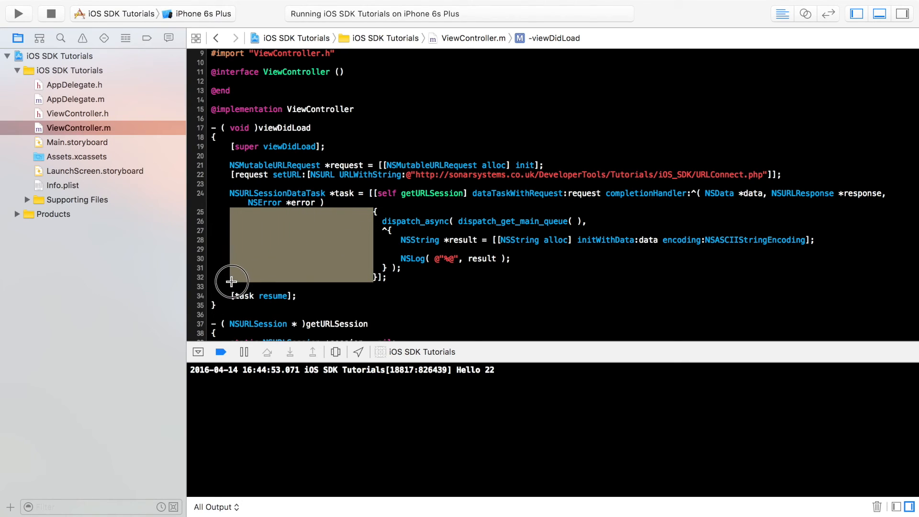
Delete the extra handler indentation, then highlight response and result to review the code
key("BackSpace")
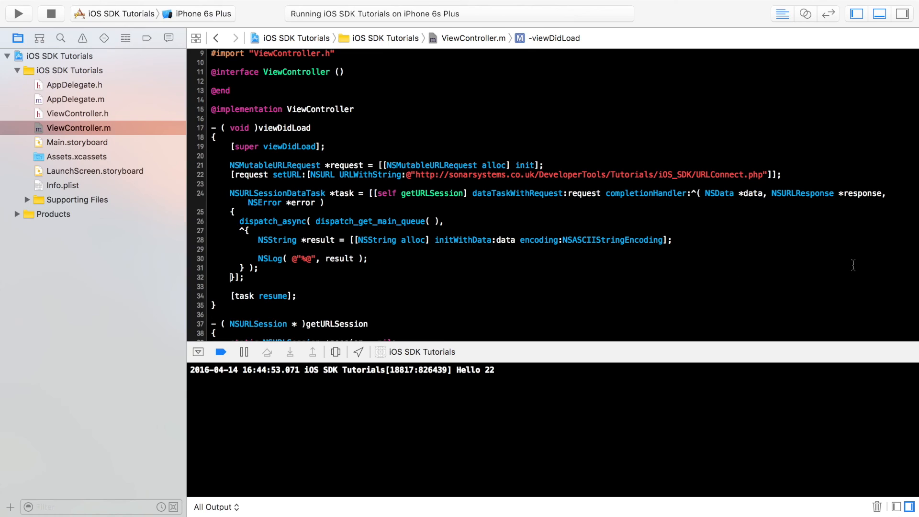
double_click(855, 193)
triple_click(339, 259)
double_click(339, 258)
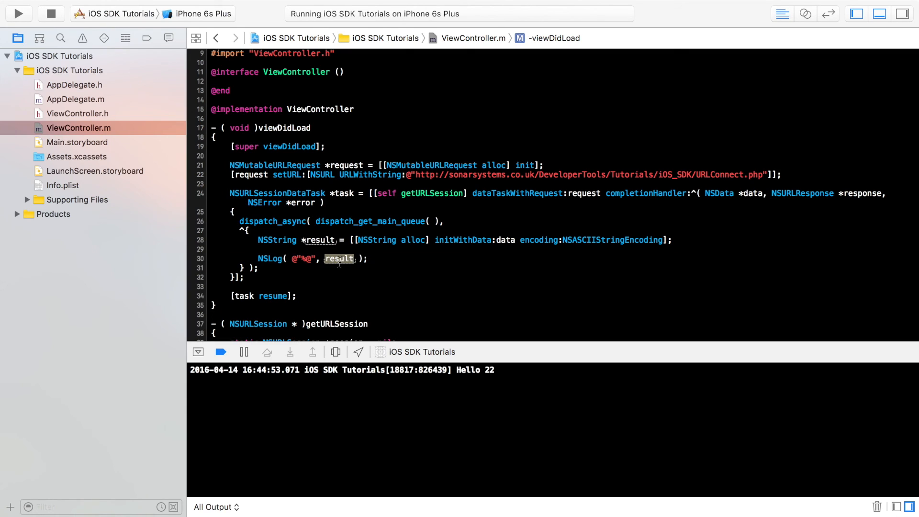